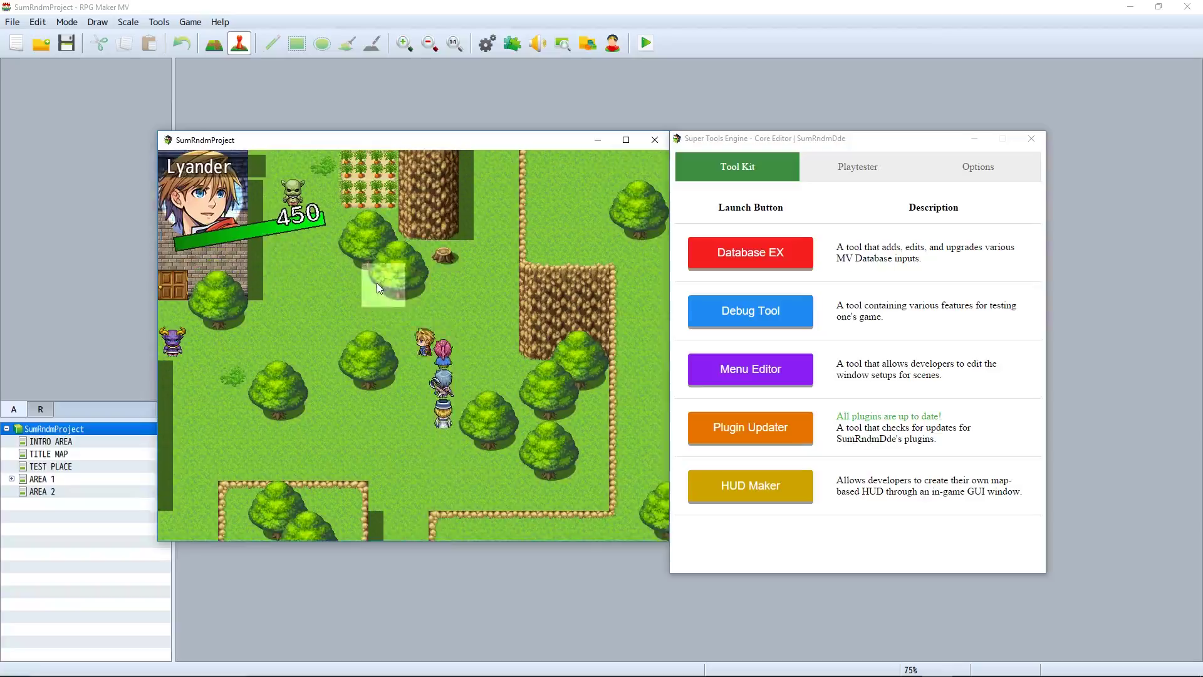
# Step: Walk the party across the playtest map until it touches the blue monster
pyautogui.moveTo(377, 284); pyautogui.dragTo(502, 294)
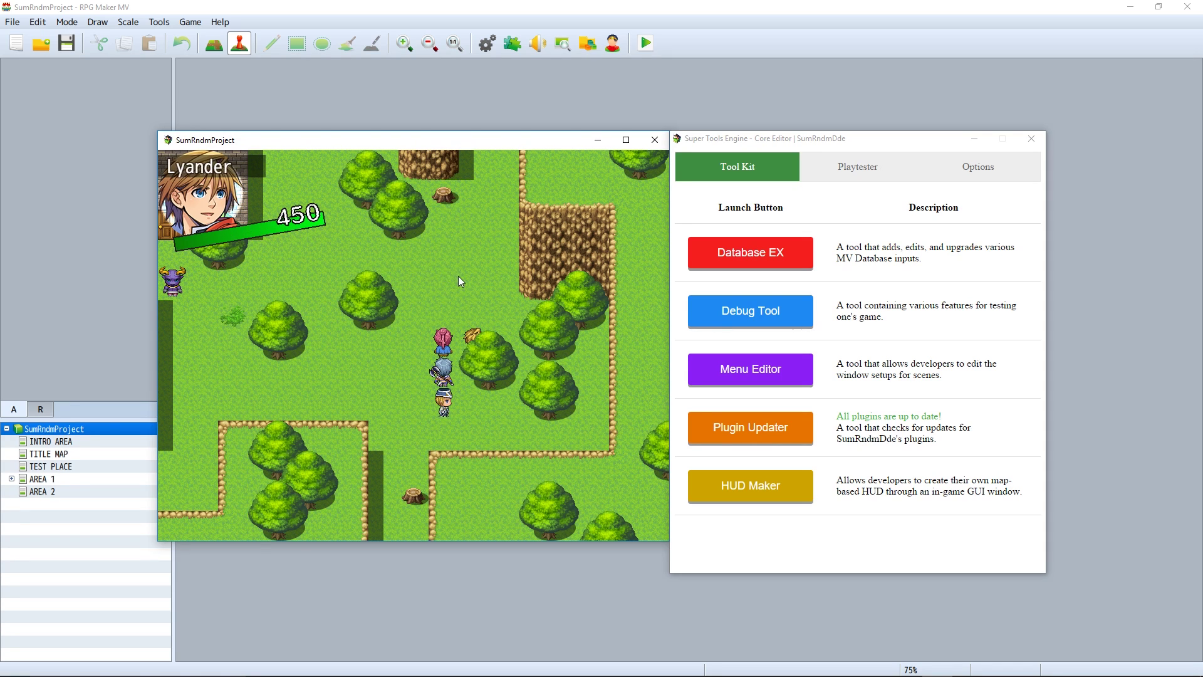
pyautogui.moveTo(459, 278)
pyautogui.mouseDown()
pyautogui.moveTo(407, 375)
pyautogui.moveTo(470, 408)
pyautogui.moveTo(458, 288)
pyautogui.moveTo(473, 260)
pyautogui.moveTo(490, 313)
pyautogui.mouseUp()
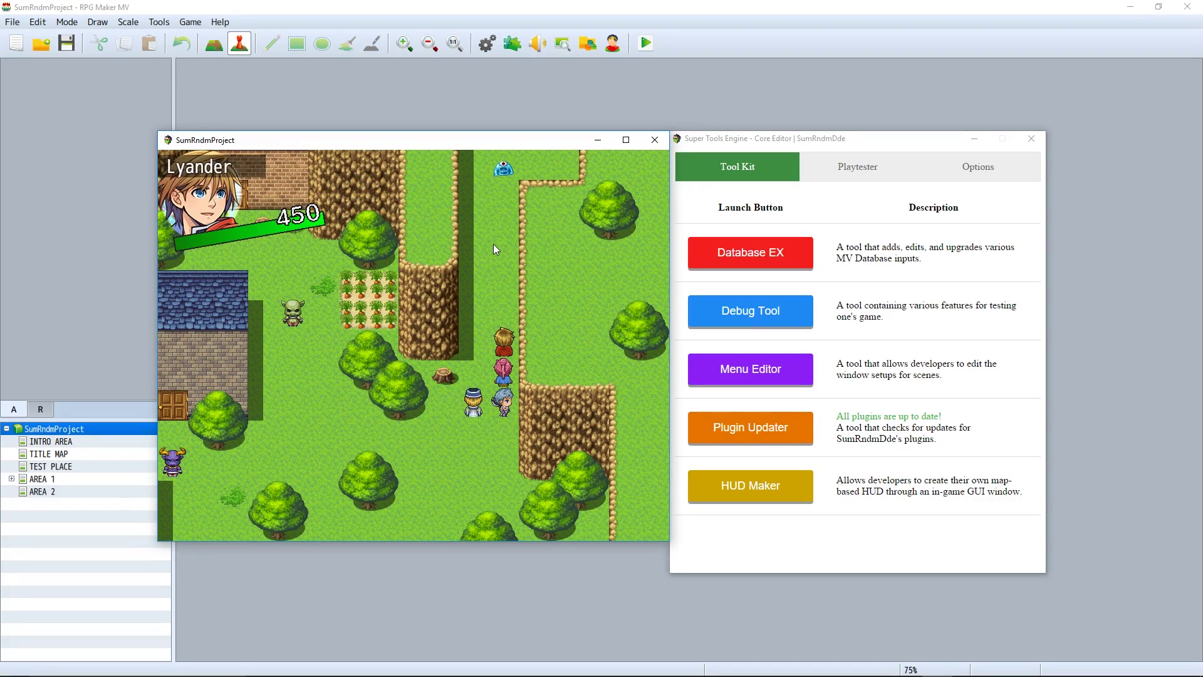
pyautogui.moveTo(494, 239); pyautogui.dragTo(505, 291)
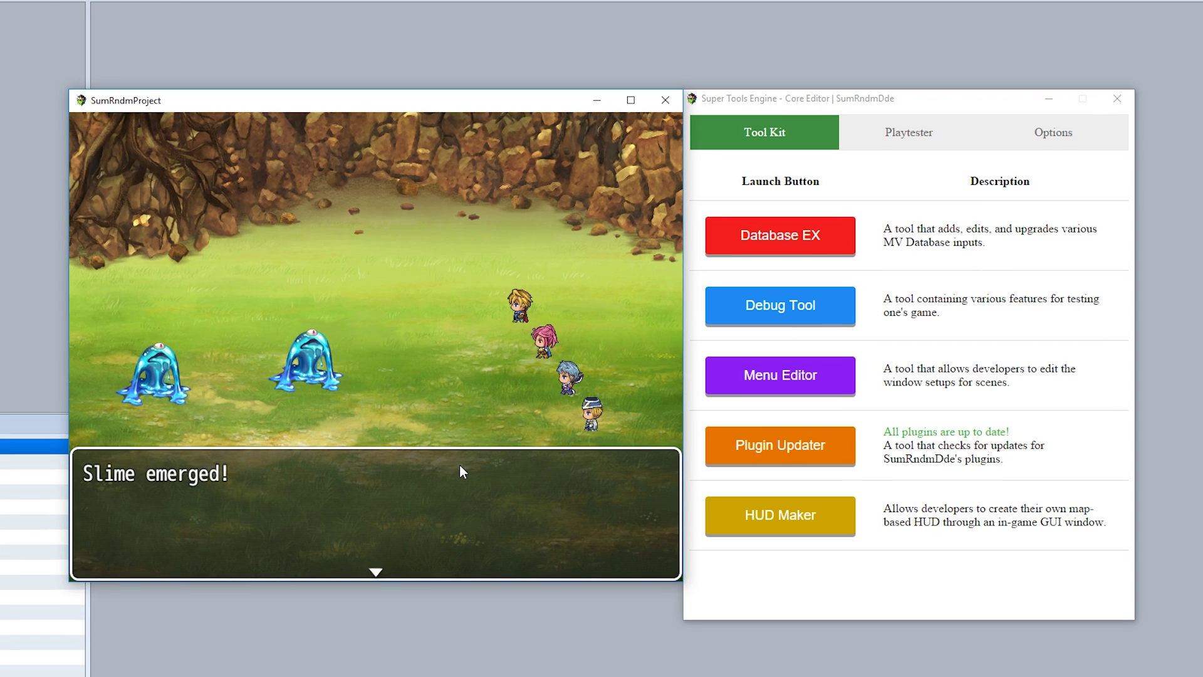
# Step: Dismiss the battle message and hide the battle status window in the Menu Editor
pyautogui.click(460, 464)
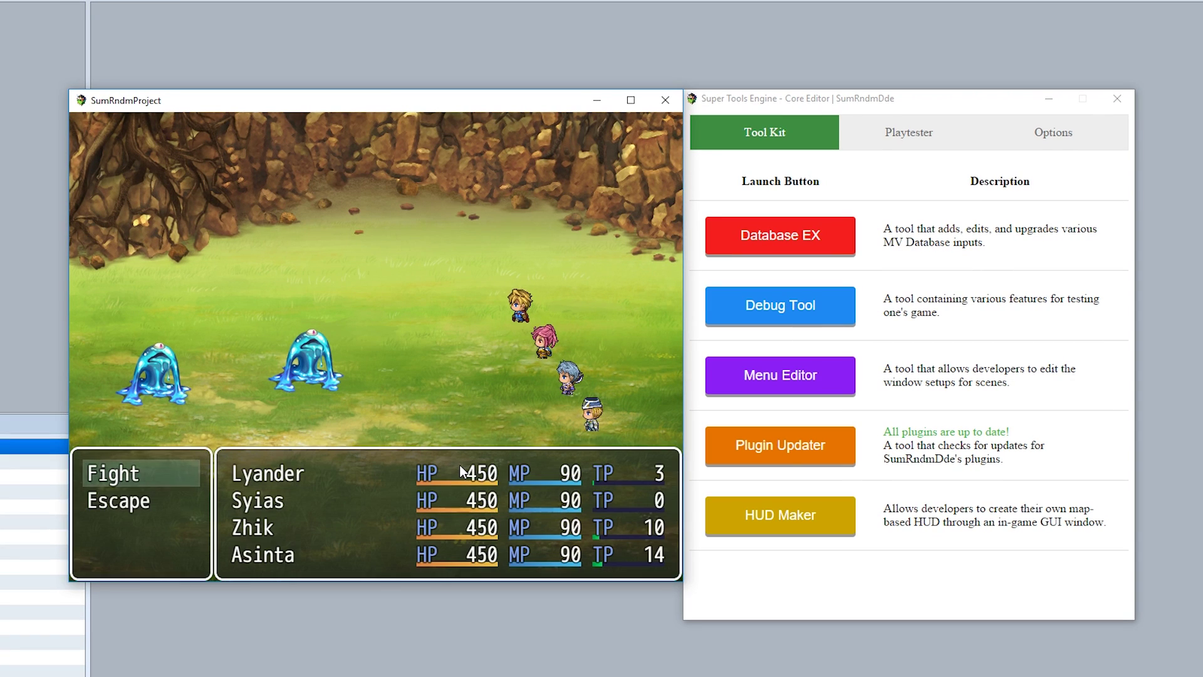
pyautogui.click(805, 384)
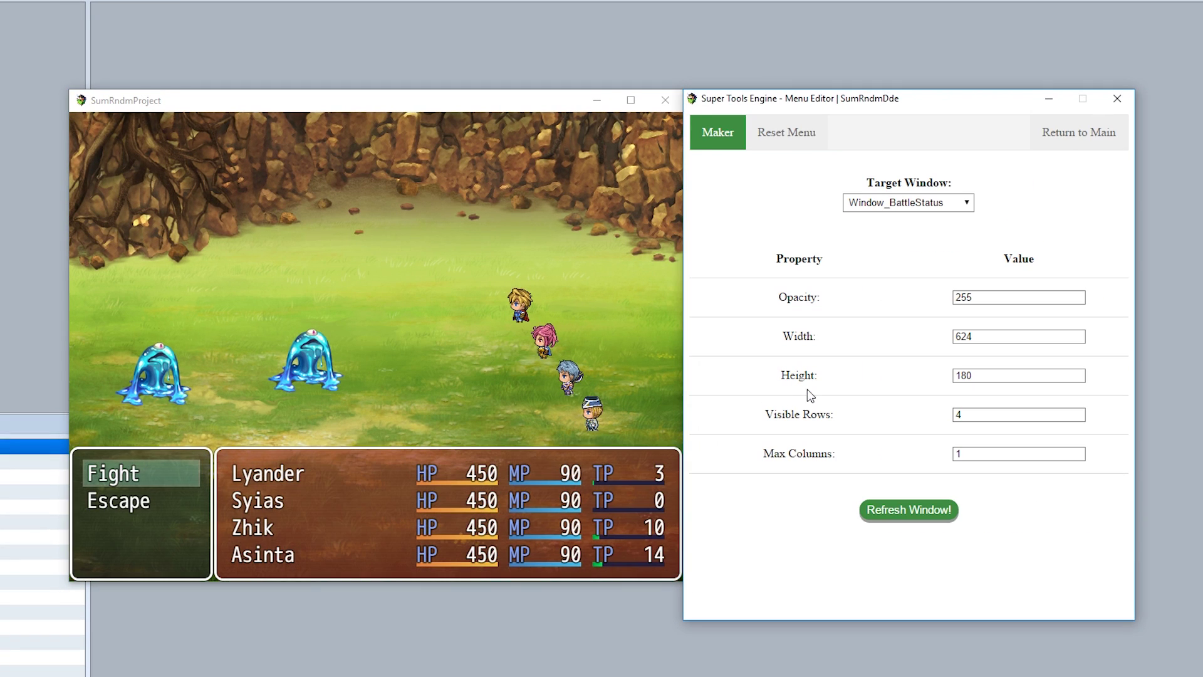
pyautogui.click(280, 452)
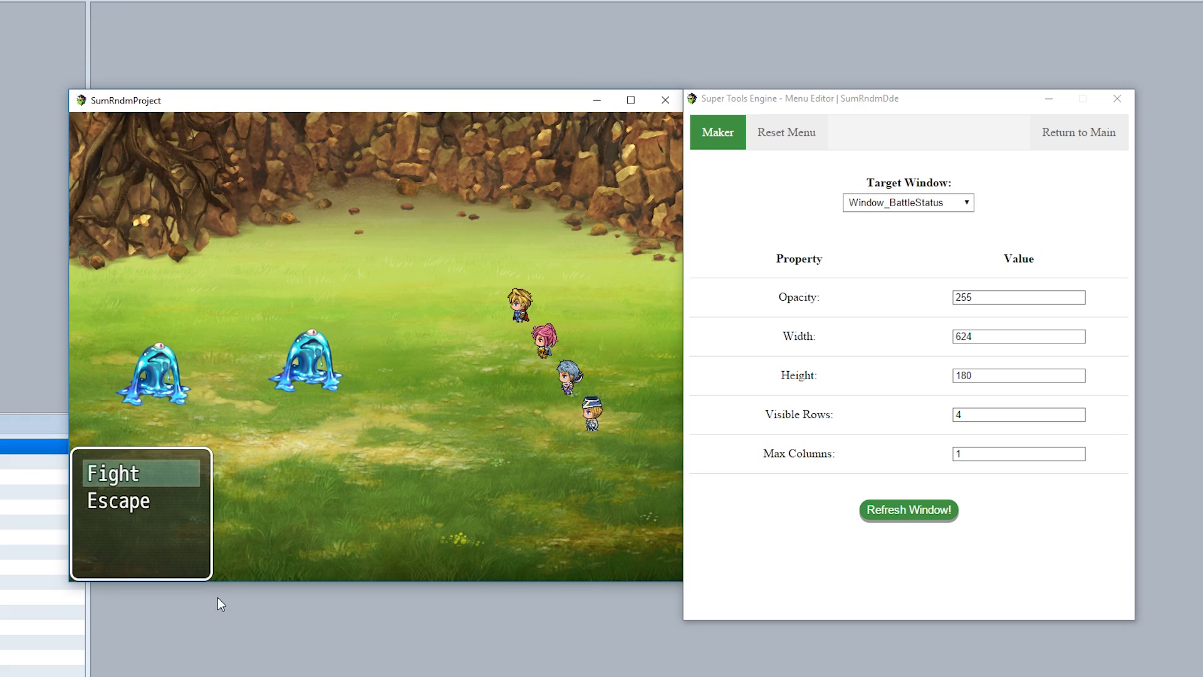
pyautogui.click(1058, 148)
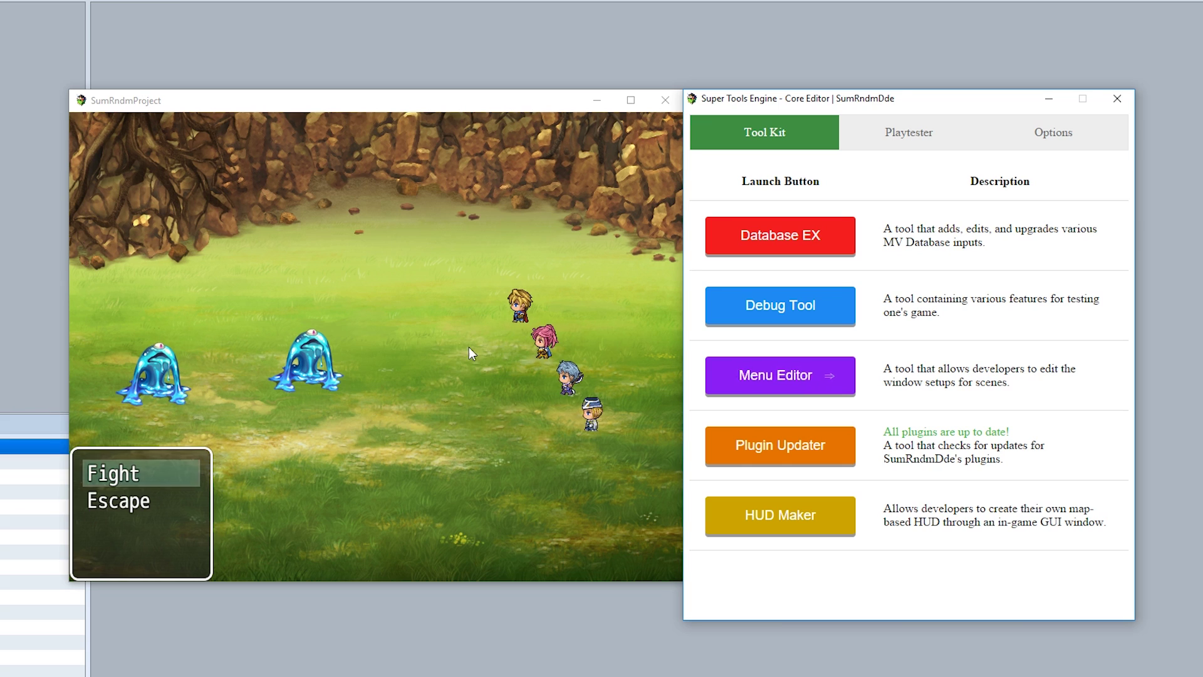
# Step: Create an Actor Face element in HUD Maker and drag it beside Fight/Escape
pyautogui.click(773, 515)
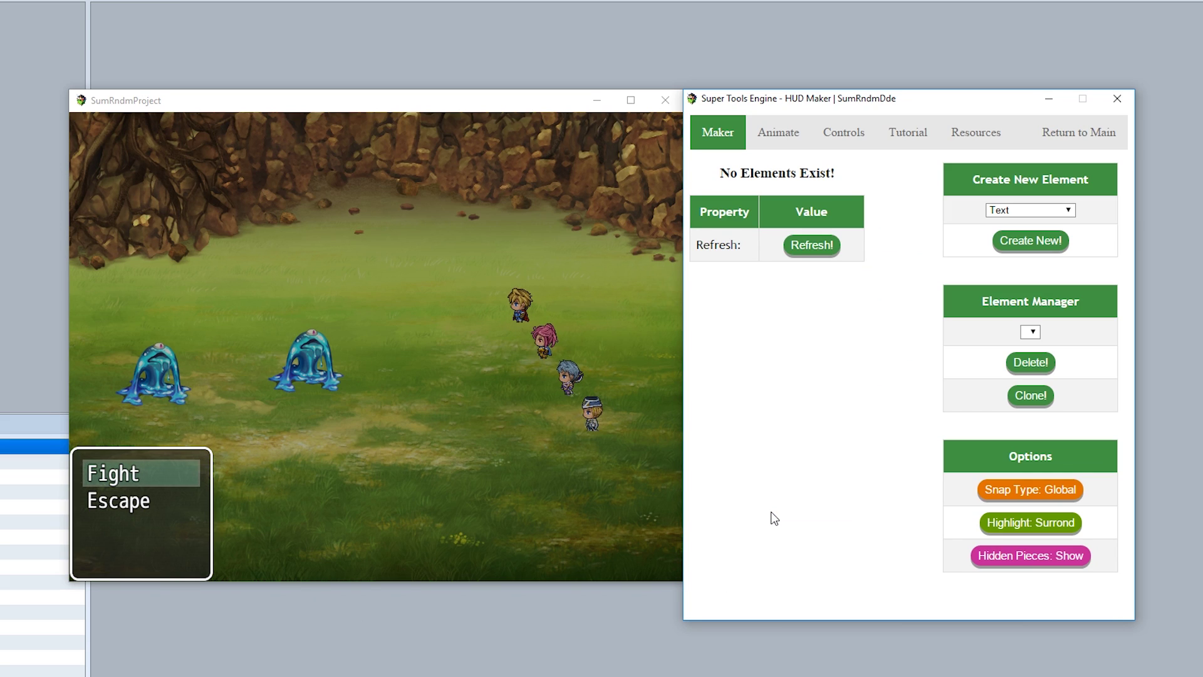
pyautogui.click(1007, 211)
pyautogui.click(1016, 302)
pyautogui.click(1016, 211)
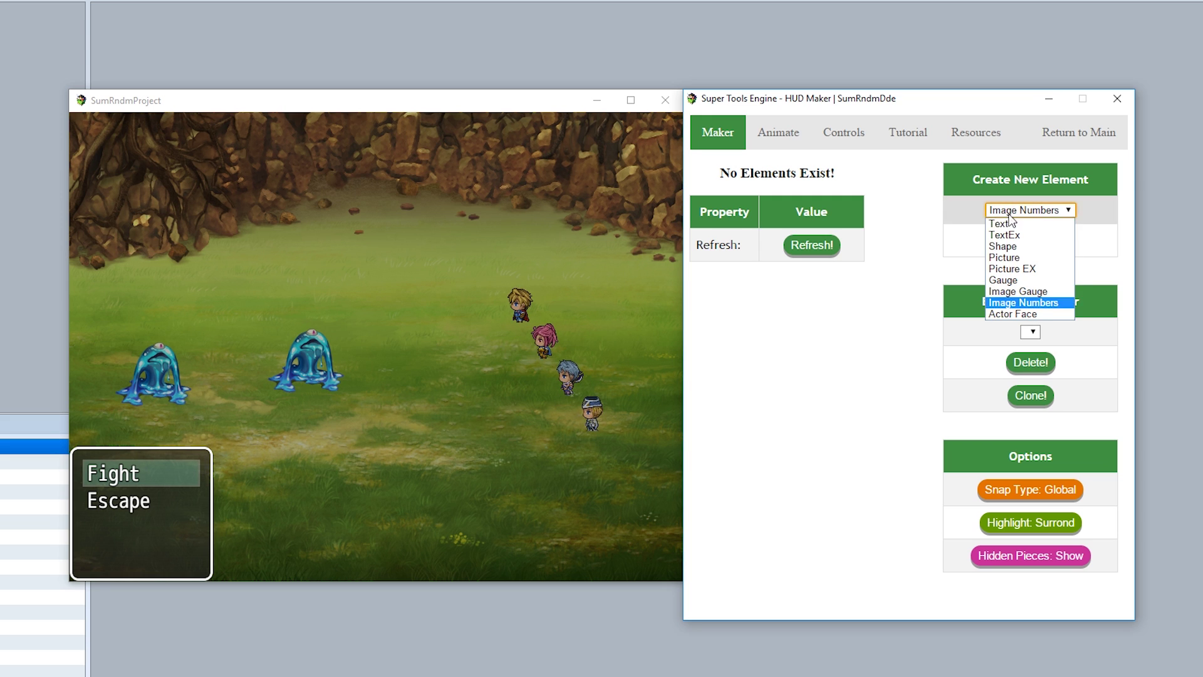
pyautogui.click(1017, 313)
pyautogui.click(1031, 240)
pyautogui.moveTo(376, 351); pyautogui.dragTo(277, 507)
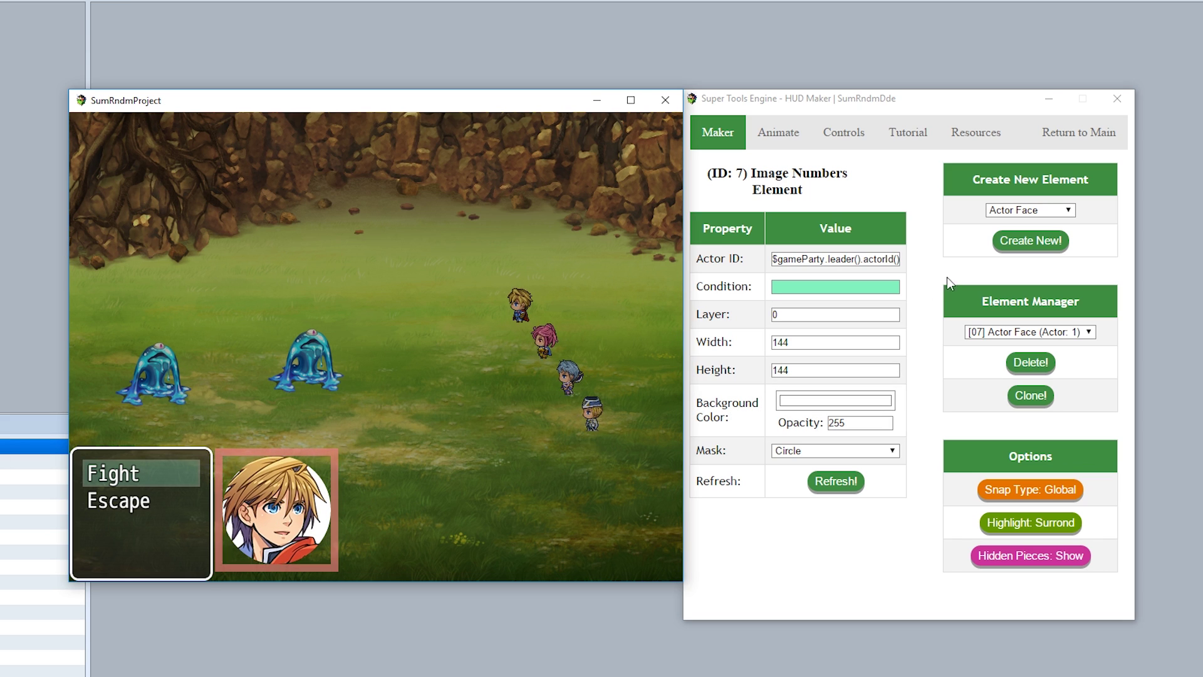
# Step: Create a centre-aligned Text element with value ${$gameParty.leader().name()}
pyautogui.click(1030, 210)
pyautogui.click(1006, 223)
pyautogui.click(1022, 243)
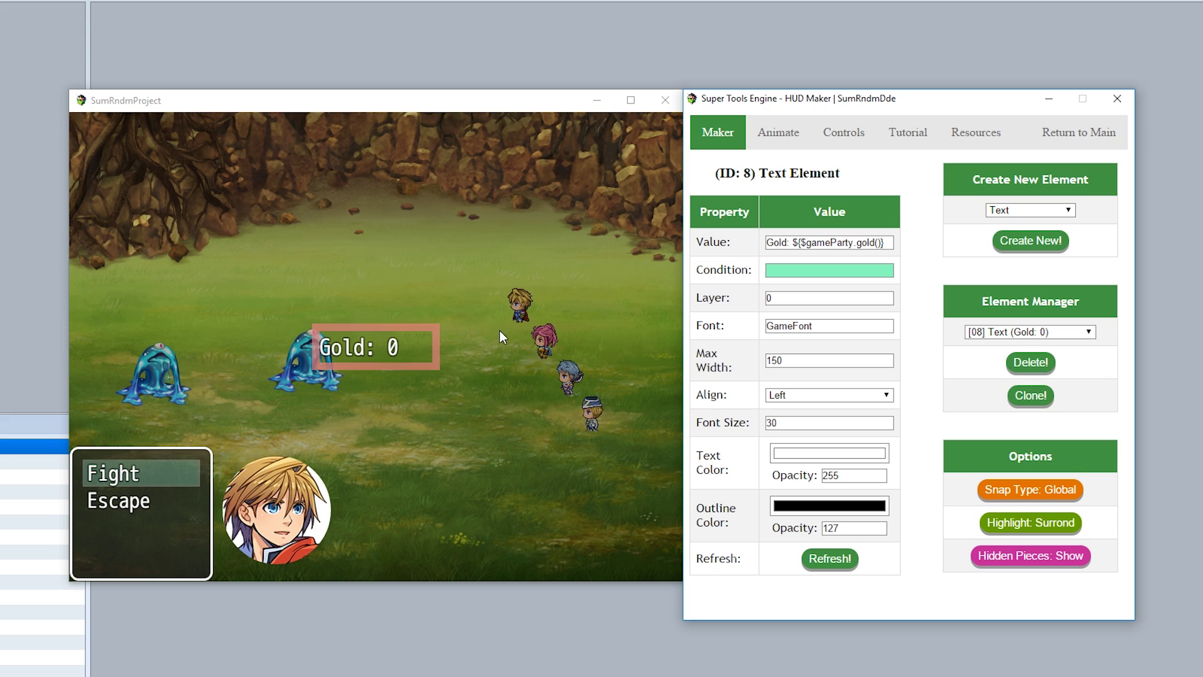
pyautogui.click(799, 395)
pyautogui.click(783, 428)
pyautogui.click(827, 394)
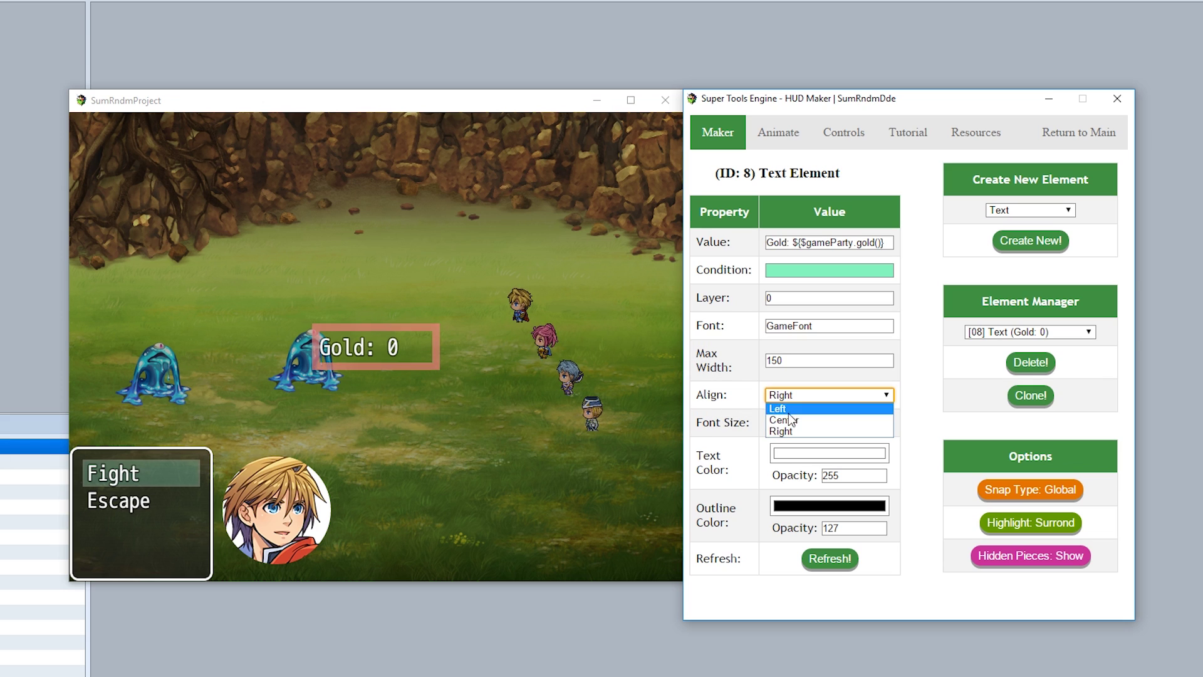
pyautogui.click(783, 418)
pyautogui.click(868, 243)
pyautogui.hotkey('ctrl', 'a')
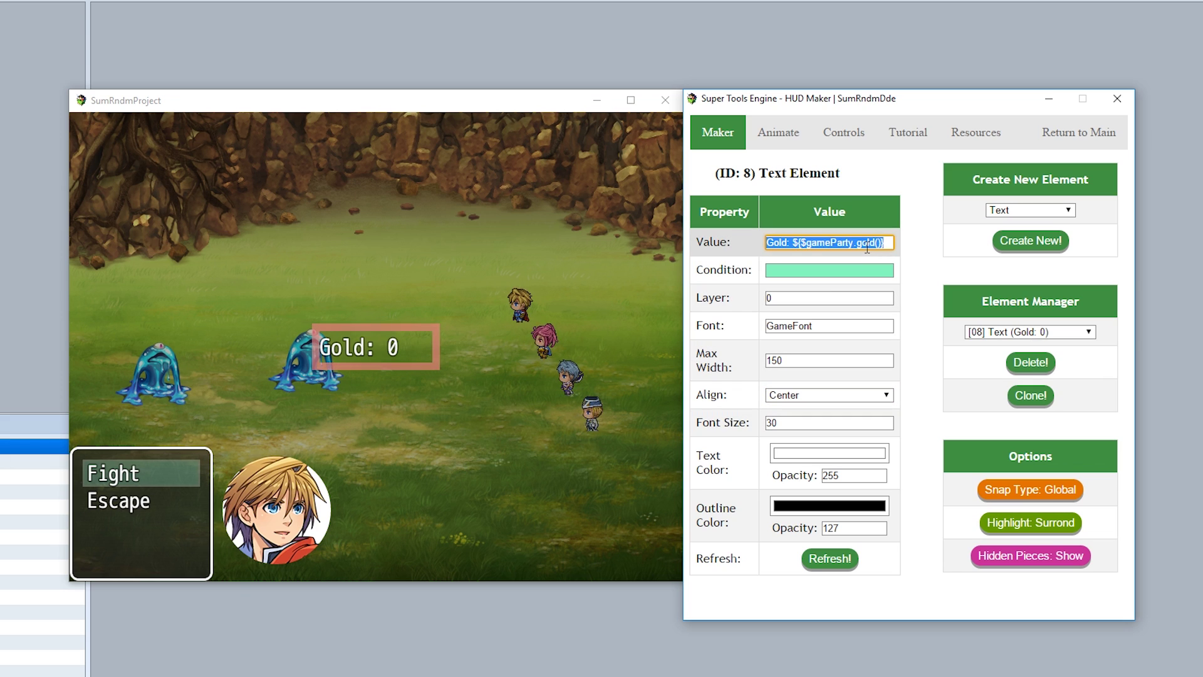
pyautogui.write('${$game')
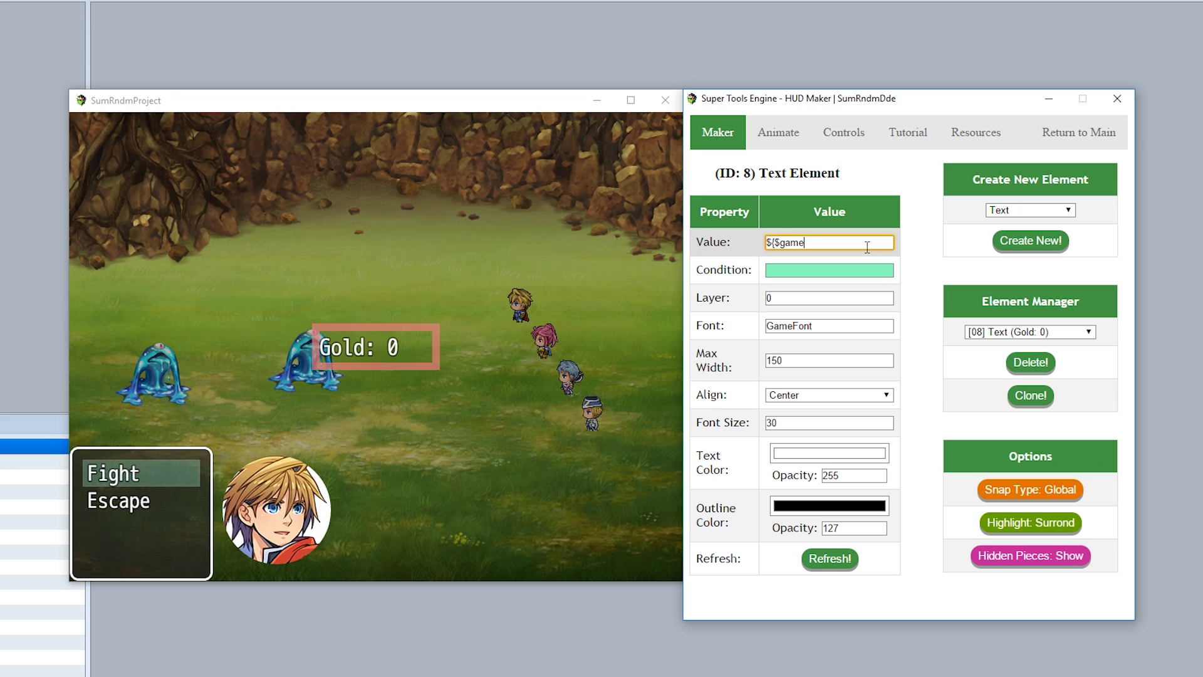
pyautogui.write('Party.leader().name()}')
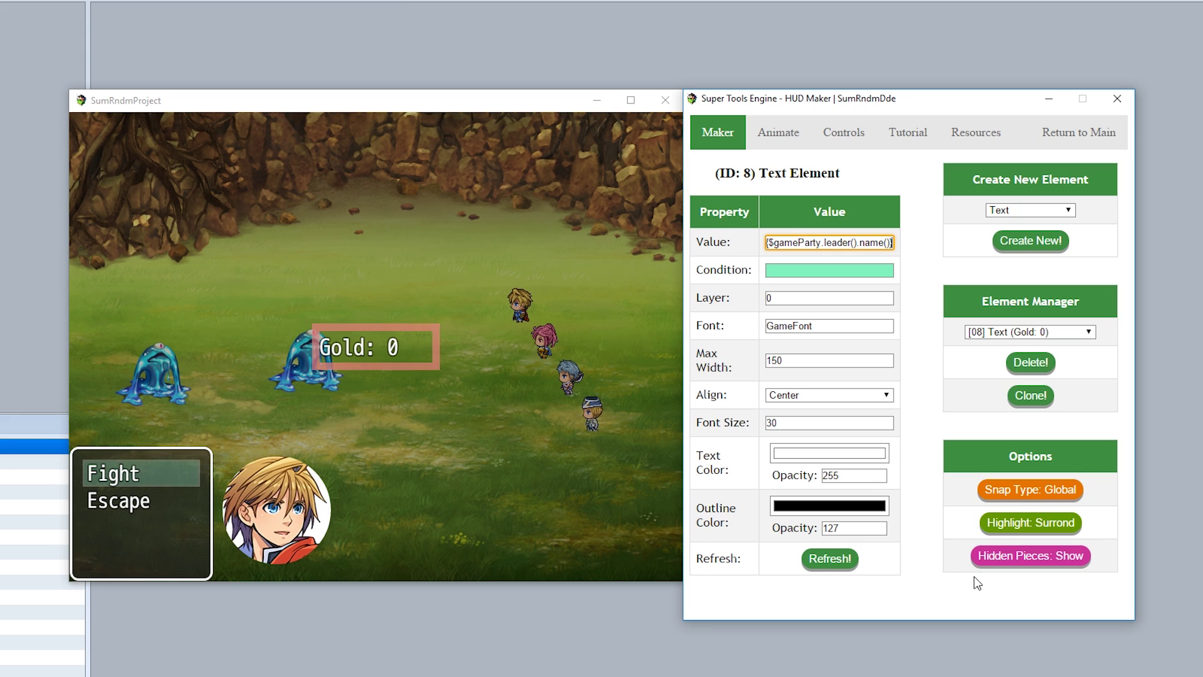
pyautogui.click(830, 558)
# Step: Put the name text on layer 3 over the portrait and set Snap Type to Relative
pyautogui.moveTo(360, 347); pyautogui.dragTo(300, 412)
pyautogui.click(716, 299)
pyautogui.write('3')
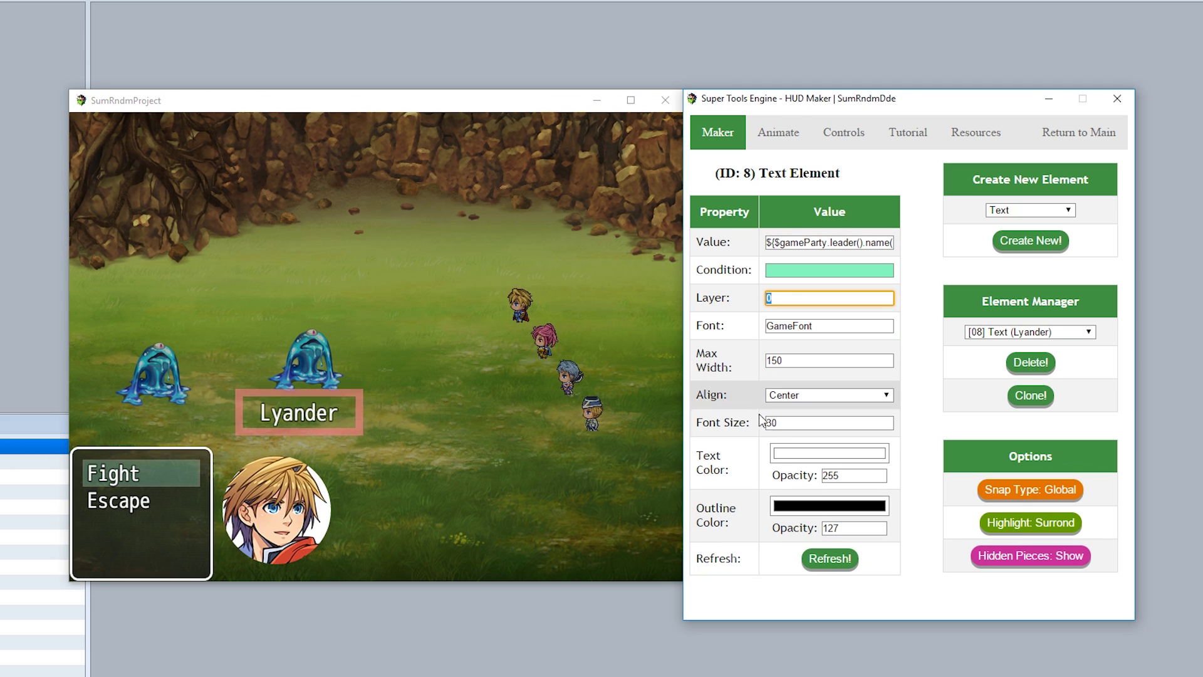
pyautogui.click(830, 558)
pyautogui.moveTo(291, 413); pyautogui.dragTo(279, 471)
pyautogui.click(1059, 489)
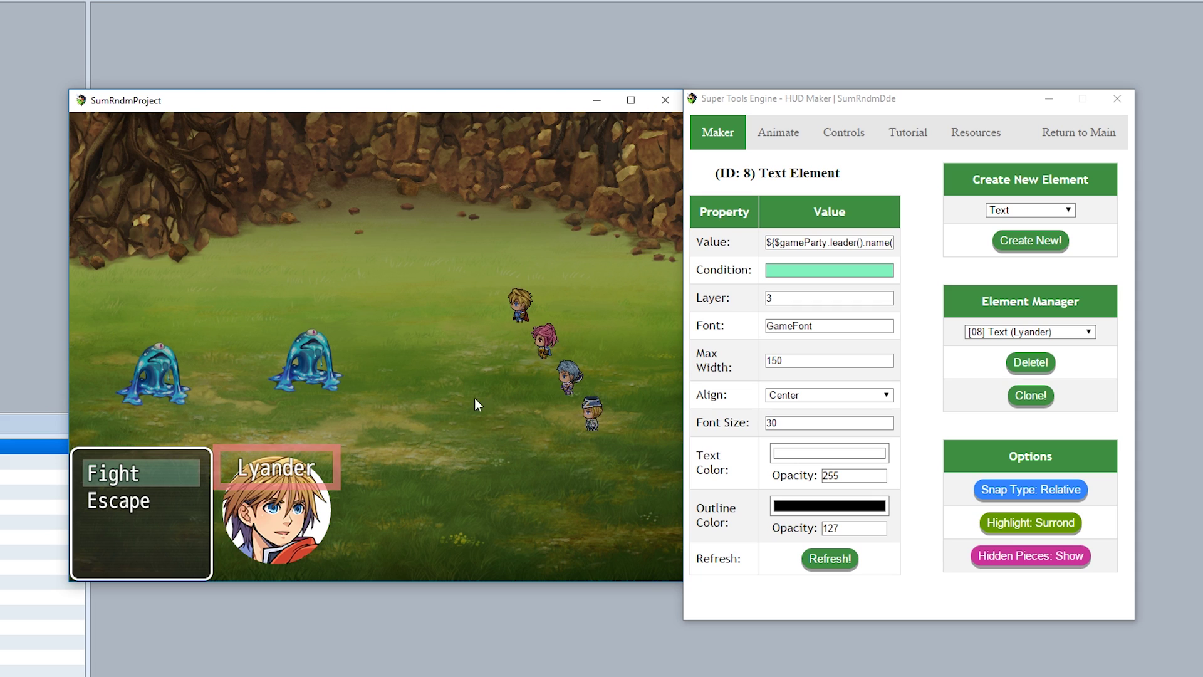
# Step: Create a Gauge with height 24 on layer 3 and slide it across the portrait's bottom
pyautogui.click(1030, 210)
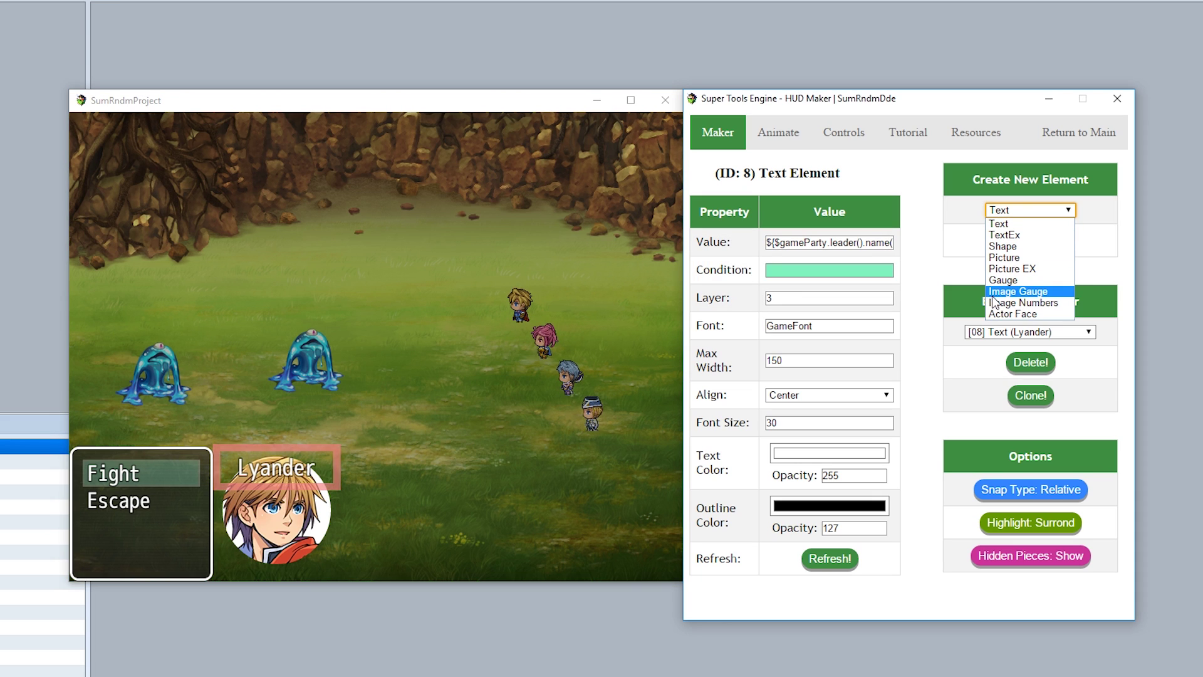
pyautogui.click(1002, 280)
pyautogui.click(1031, 241)
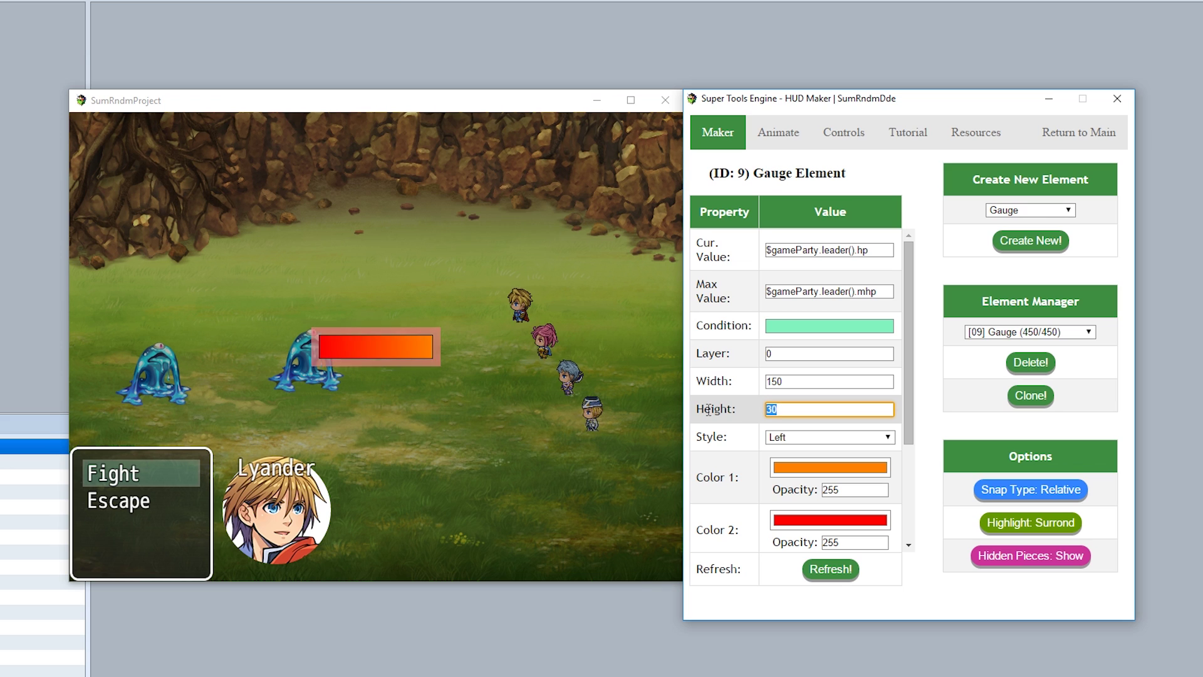
pyautogui.write('24')
pyautogui.click(835, 570)
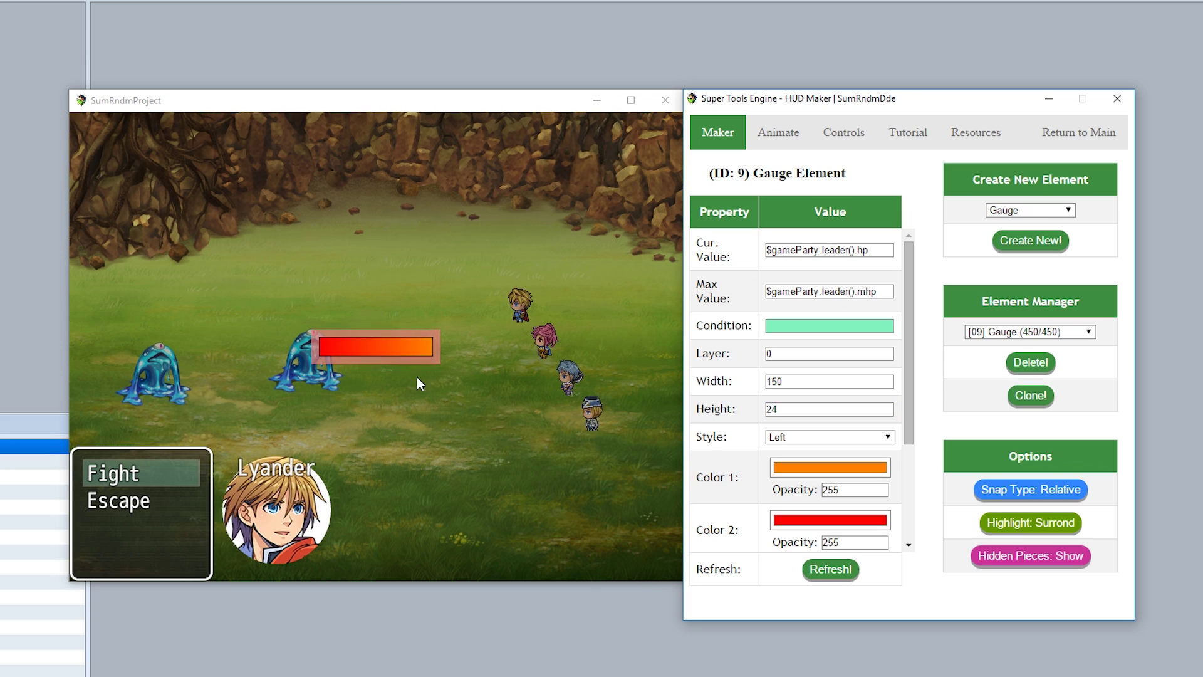
pyautogui.moveTo(416, 348); pyautogui.dragTo(459, 539)
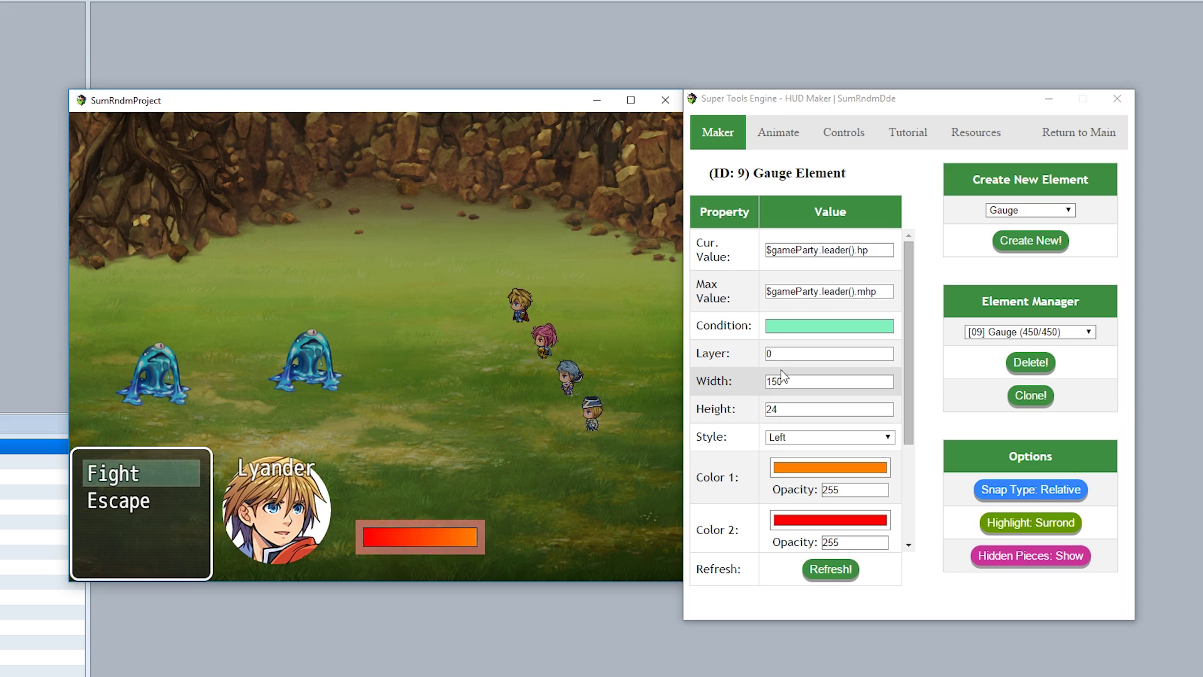
pyautogui.doubleClick(777, 353)
pyautogui.write('3')
pyautogui.click(830, 569)
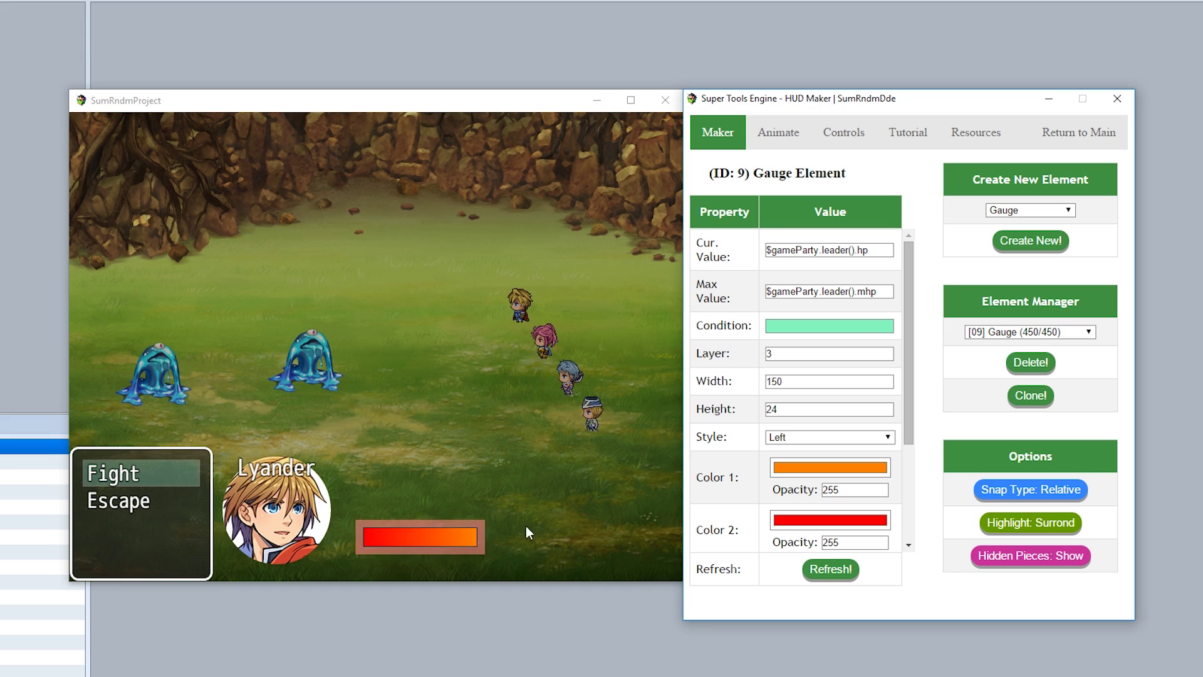
pyautogui.moveTo(417, 537); pyautogui.dragTo(280, 547)
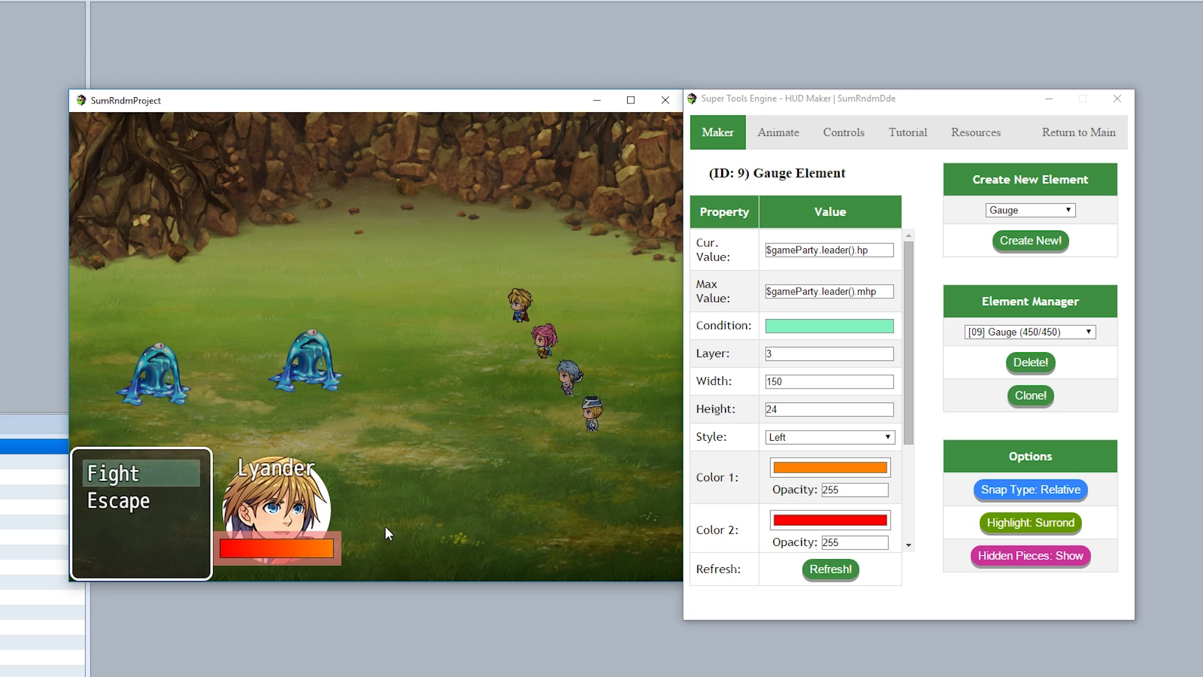
# Step: Create a Text element with value HP: ${$gameParty.leader().hp} / ${$gameParty.leader().mhp}
pyautogui.click(1013, 213)
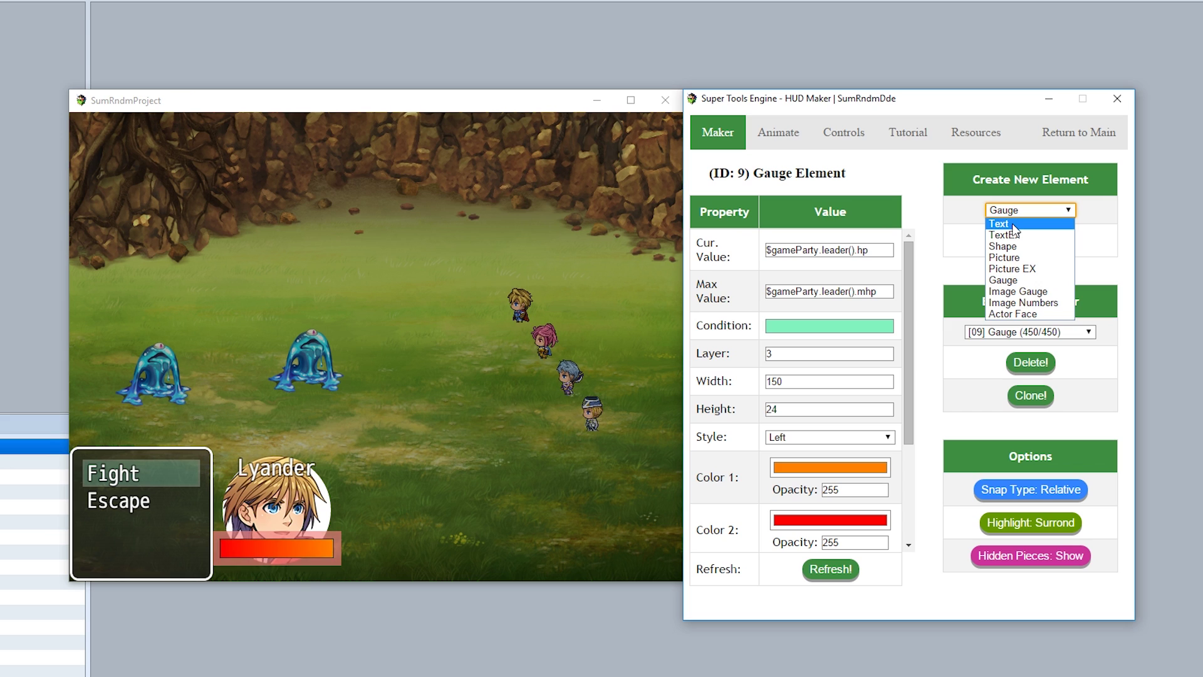
pyautogui.click(1014, 223)
pyautogui.click(1016, 245)
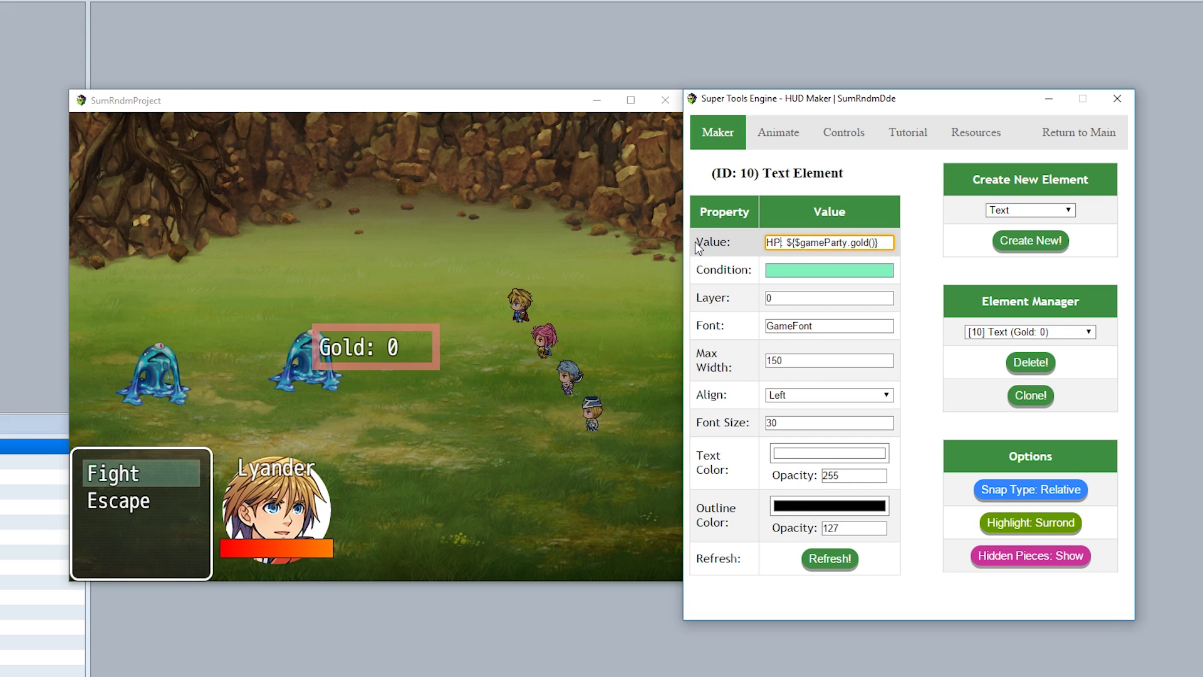
pyautogui.write(':')
pyautogui.write(' /')
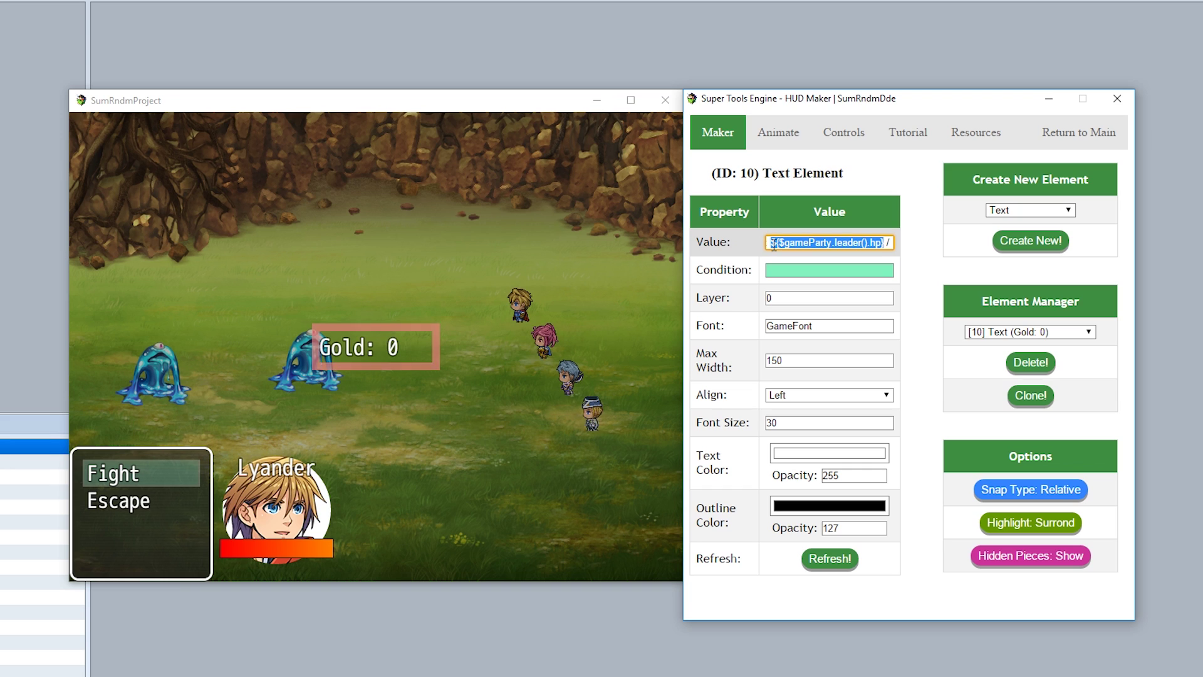
pyautogui.click(890, 242)
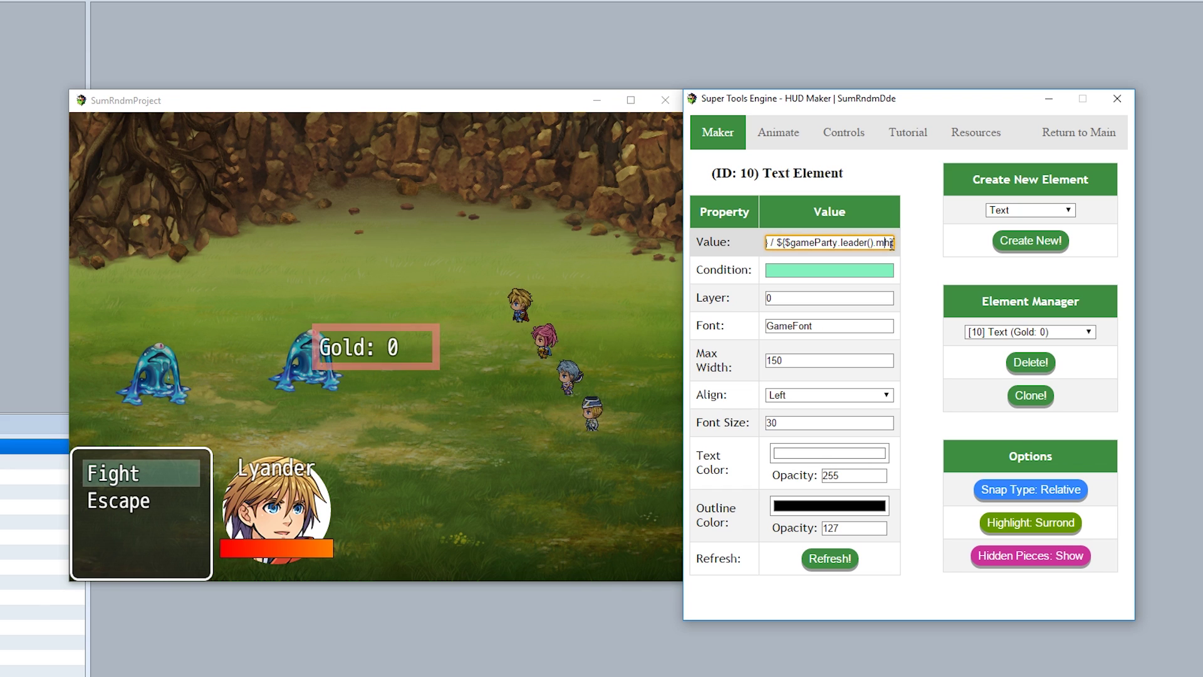
pyautogui.click(830, 558)
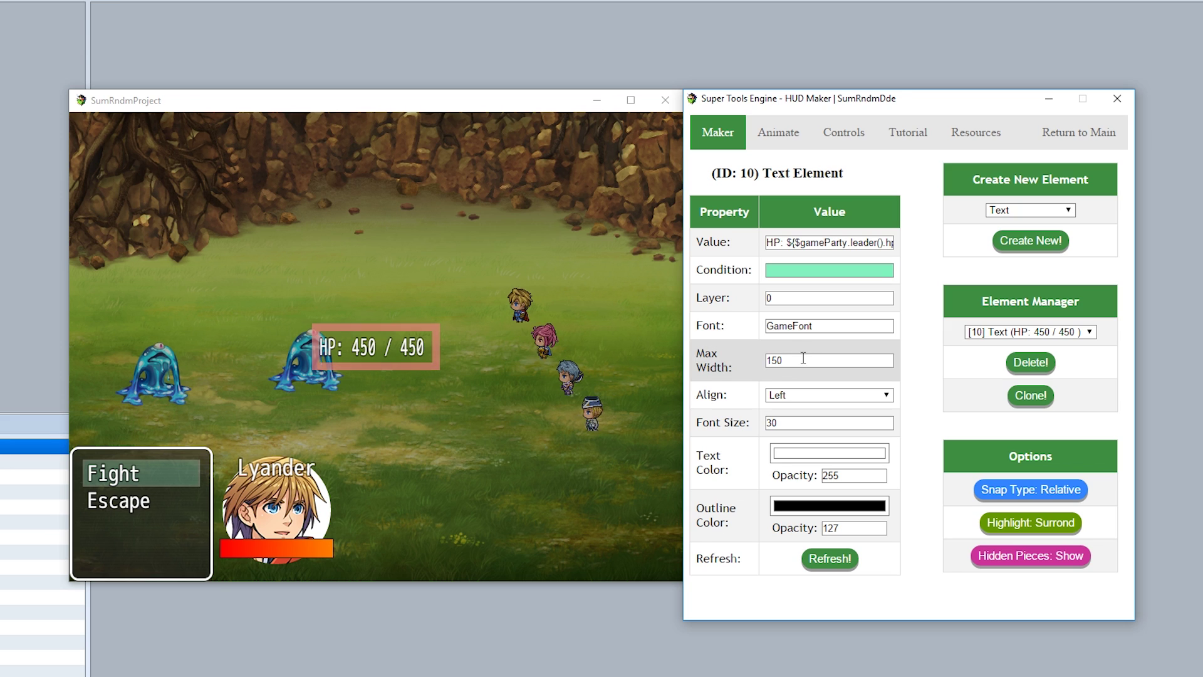
# Step: Set the HP text to font size 20 and layer 6, and place it on Lyander's gauge
pyautogui.click(732, 429)
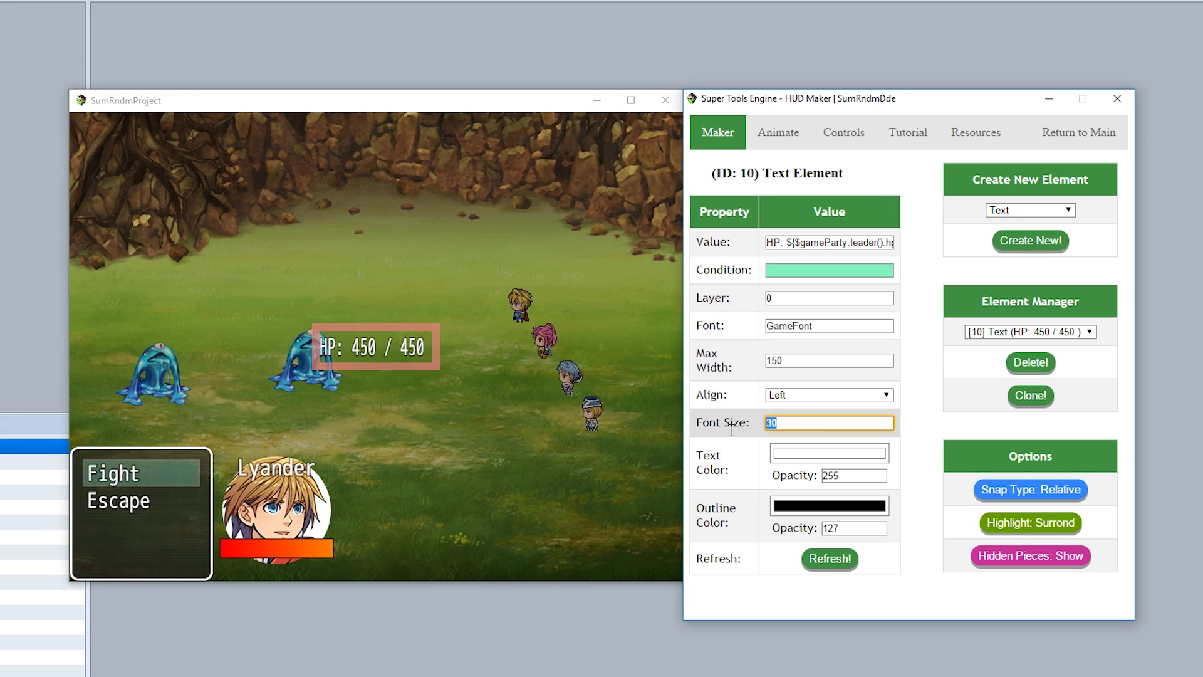
pyautogui.write('20')
pyautogui.click(820, 559)
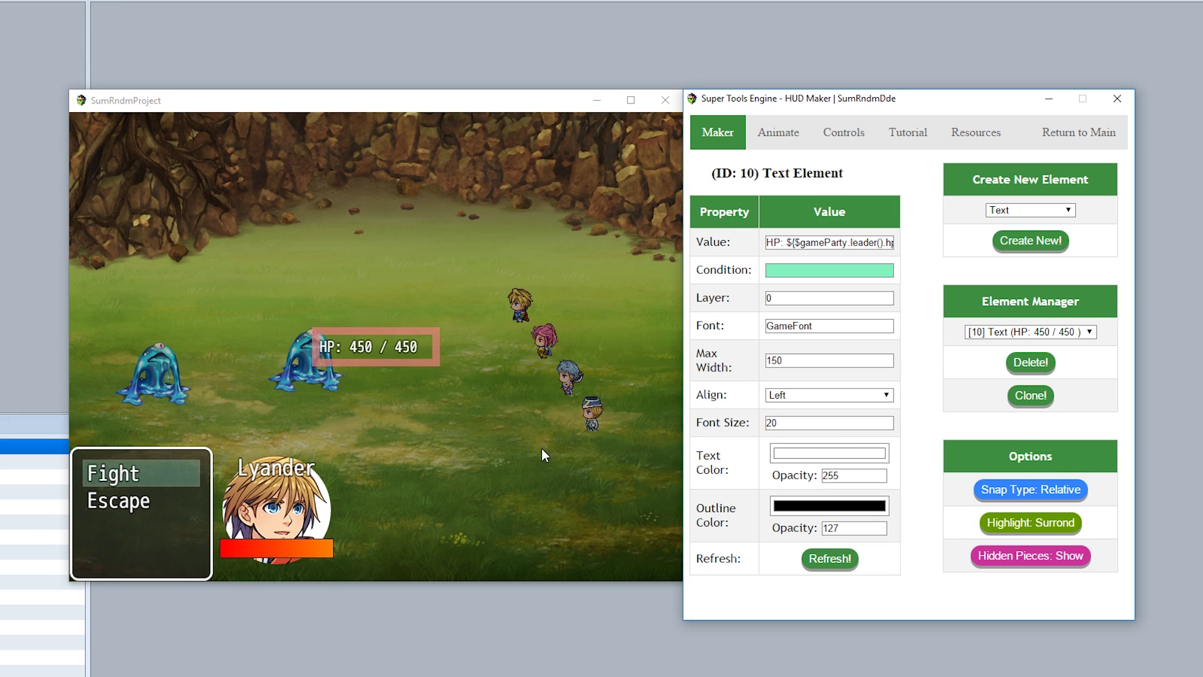
pyautogui.moveTo(376, 357); pyautogui.dragTo(482, 527)
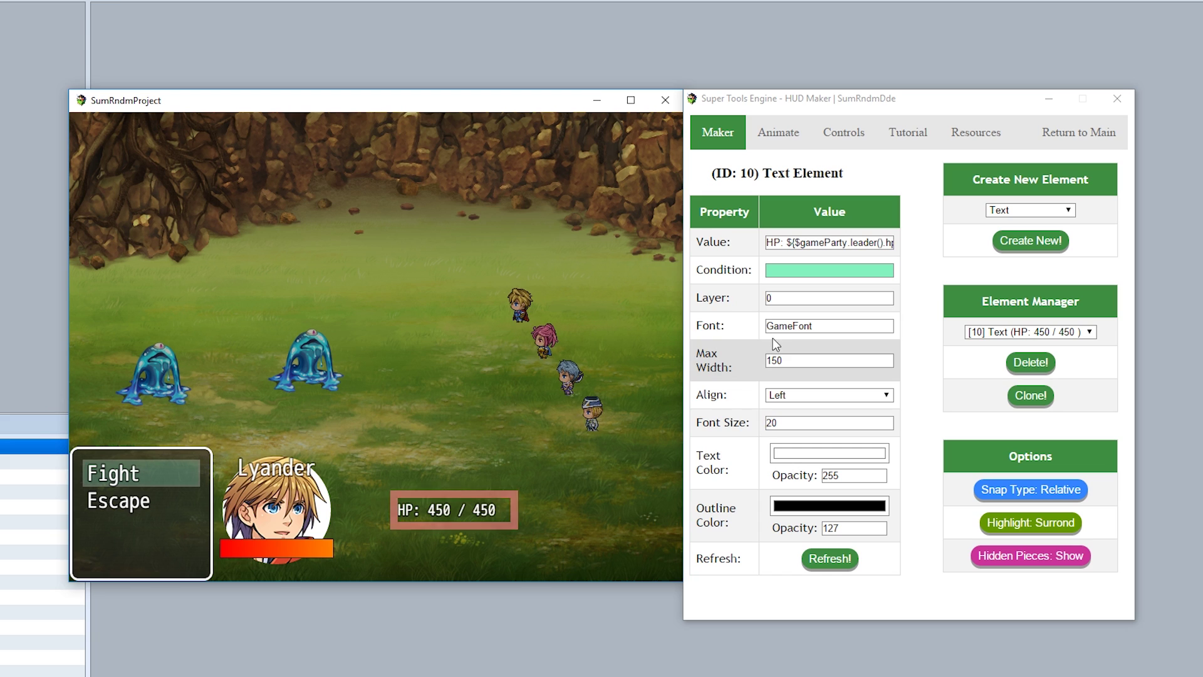
pyautogui.click(814, 299)
pyautogui.write('6')
pyautogui.click(830, 558)
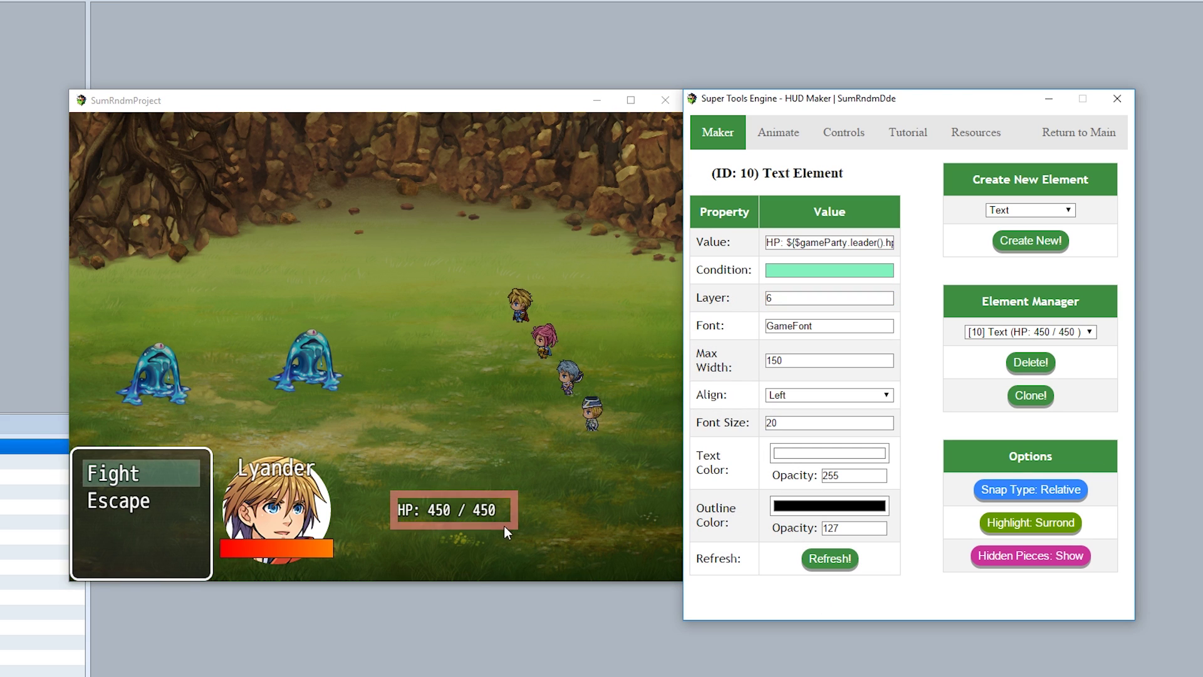
pyautogui.moveTo(505, 531); pyautogui.dragTo(284, 549)
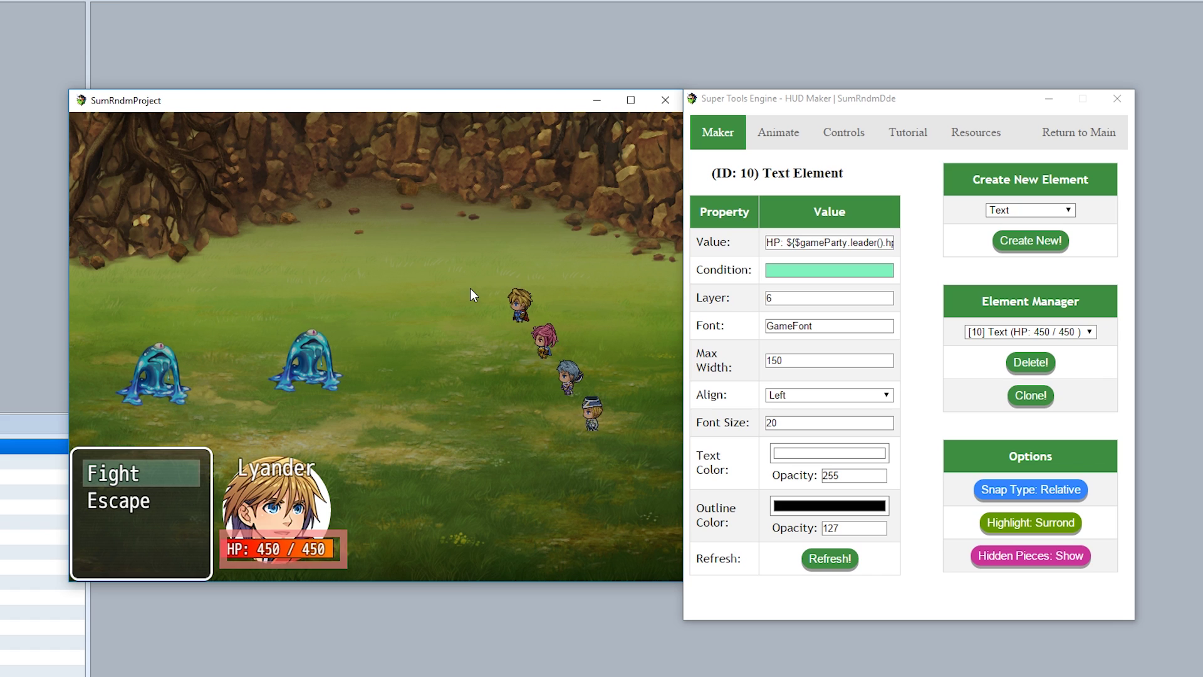
# Step: Add a second Actor Face beside Lyander's portrait and delete the stray Gold text element
pyautogui.click(1005, 209)
pyautogui.click(999, 309)
pyautogui.click(1027, 241)
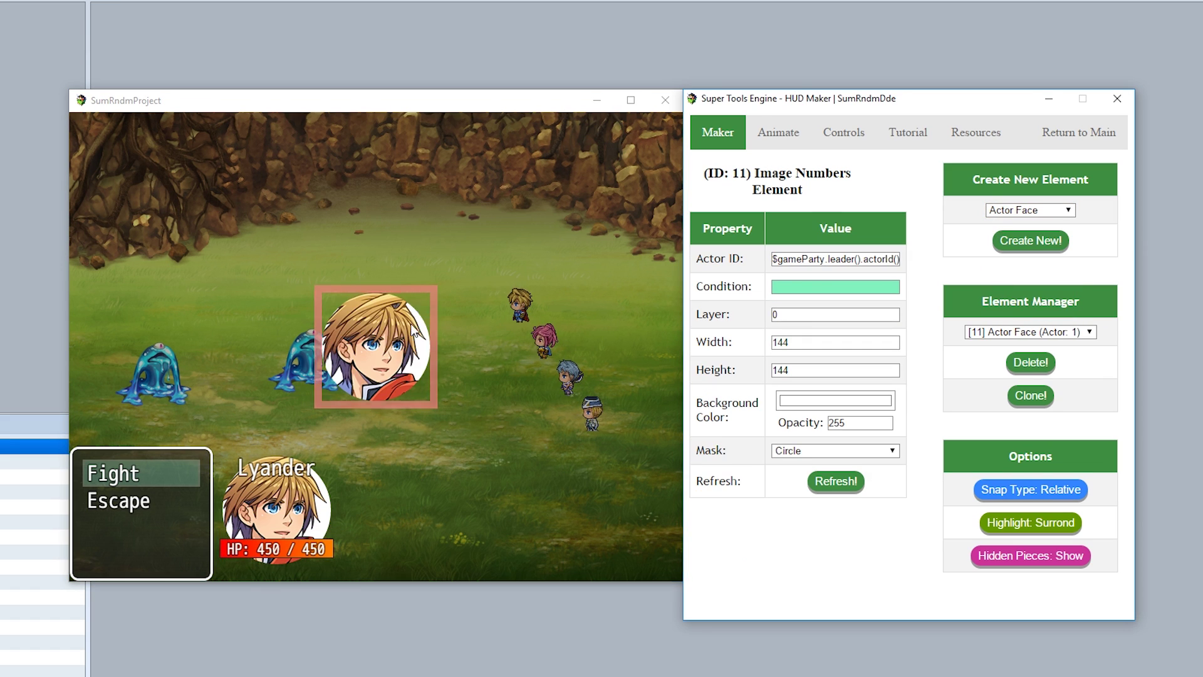
pyautogui.moveTo(416, 330); pyautogui.dragTo(405, 502)
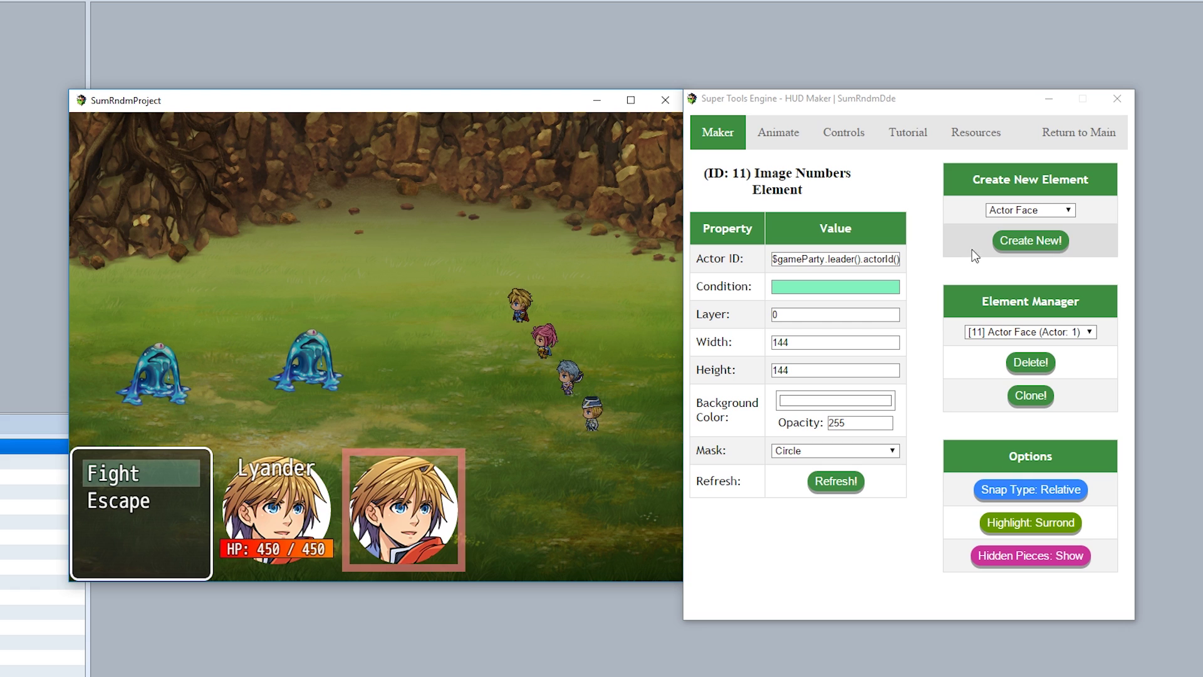
pyautogui.click(1030, 209)
pyautogui.click(1006, 223)
pyautogui.click(1031, 241)
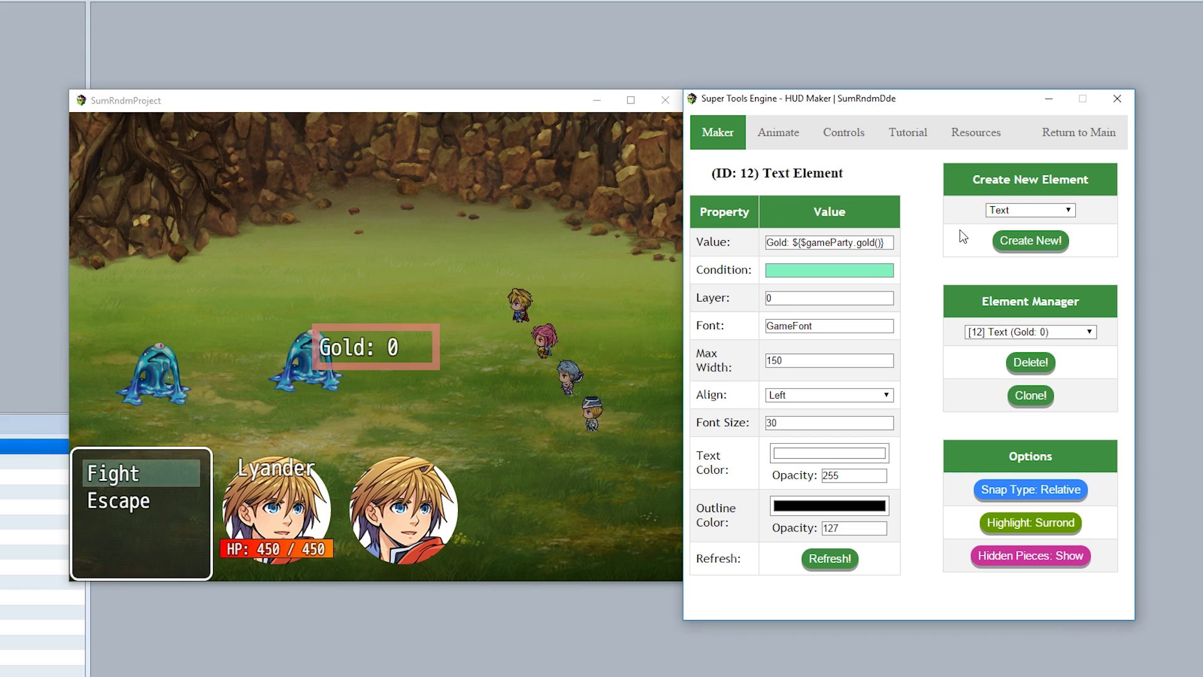
pyautogui.click(1030, 362)
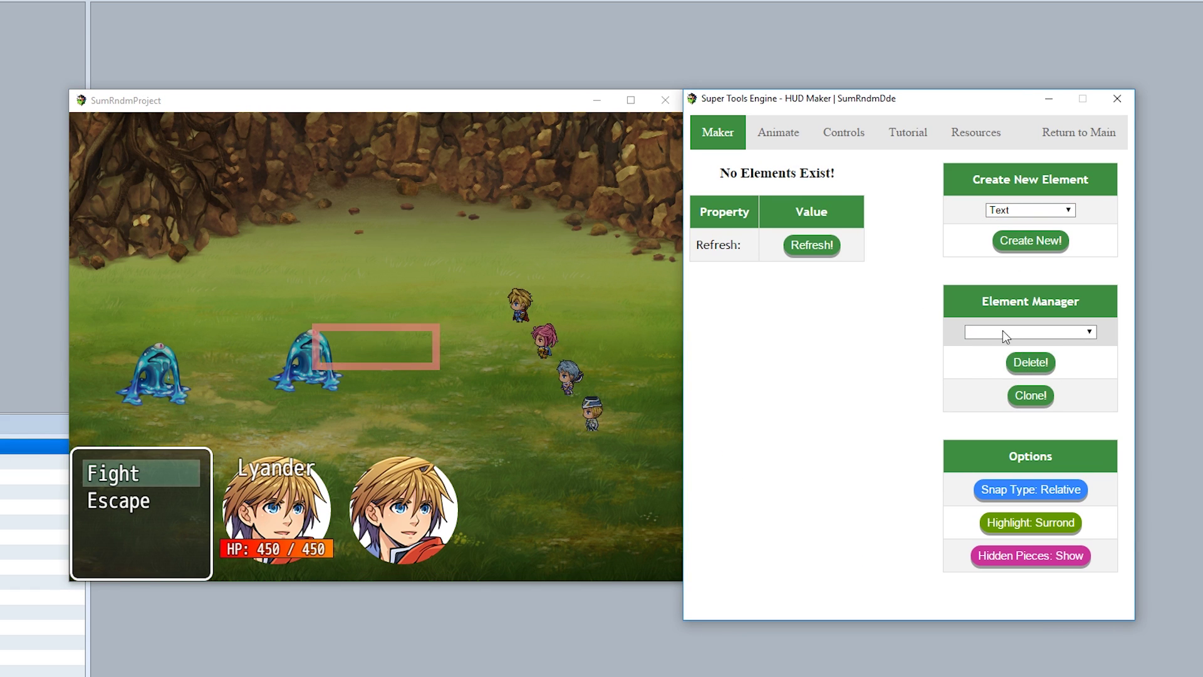
# Step: Clone the HP text, HP gauge and name text, placing each on the second portrait
pyautogui.click(1003, 331)
pyautogui.click(1015, 378)
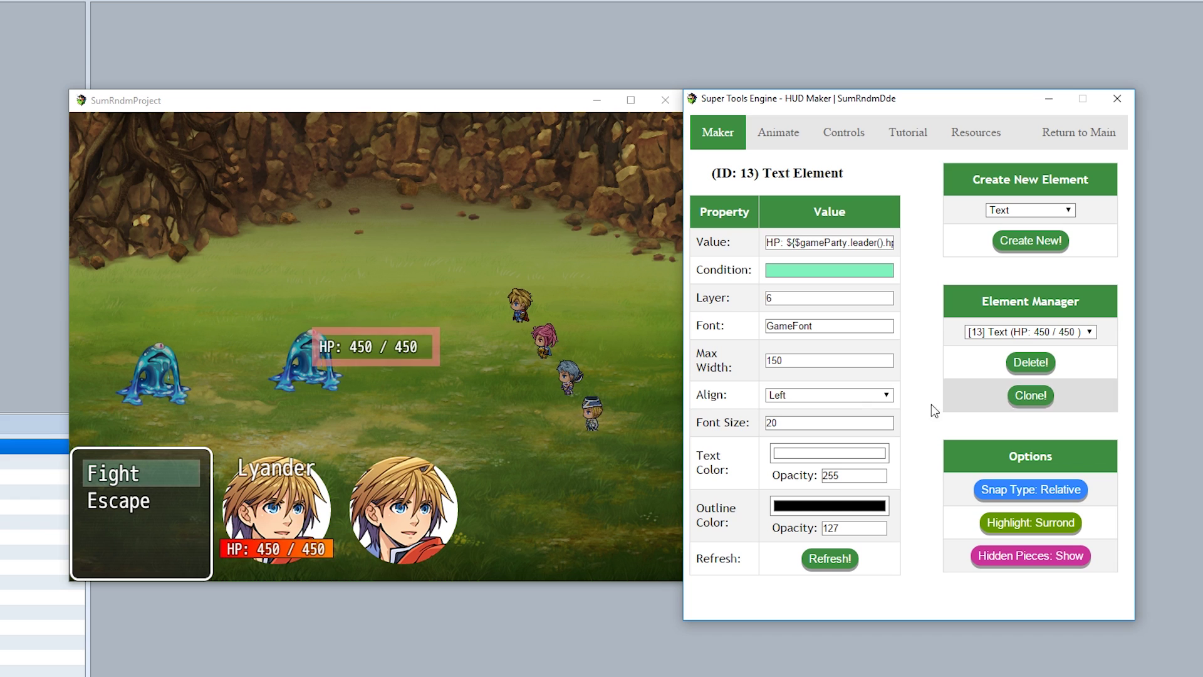
pyautogui.moveTo(380, 347); pyautogui.dragTo(409, 549)
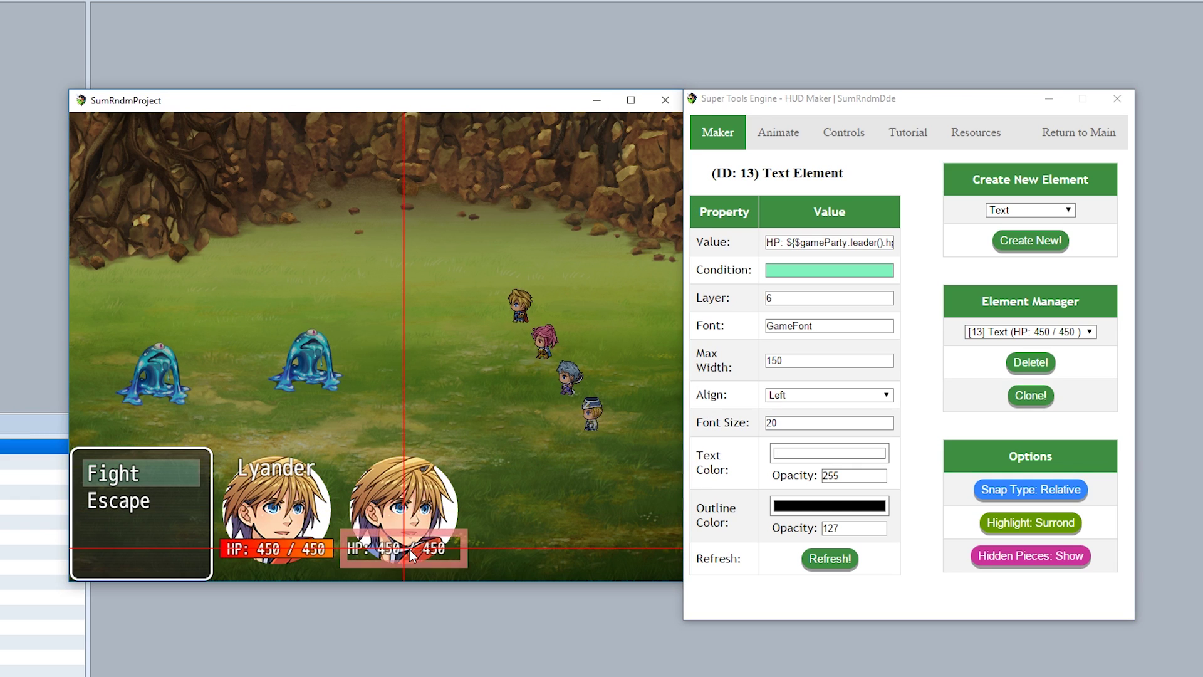
pyautogui.click(1018, 332)
pyautogui.click(1021, 373)
pyautogui.click(1031, 395)
pyautogui.moveTo(376, 348); pyautogui.dragTo(390, 554)
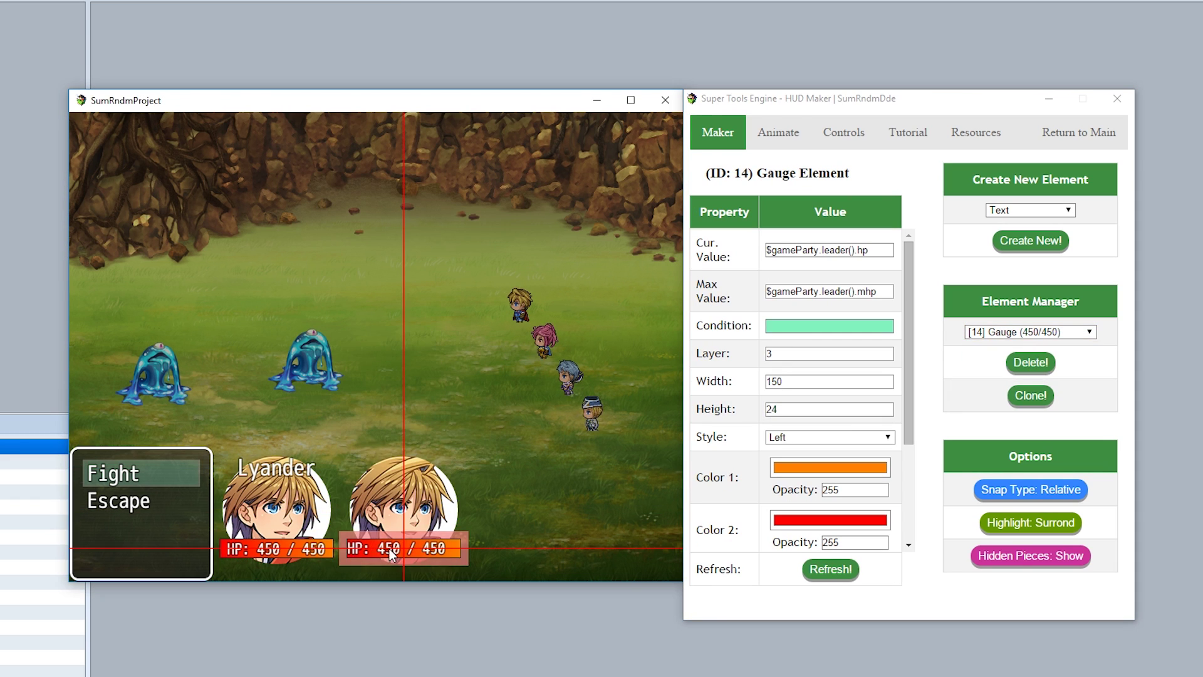
pyautogui.click(1015, 332)
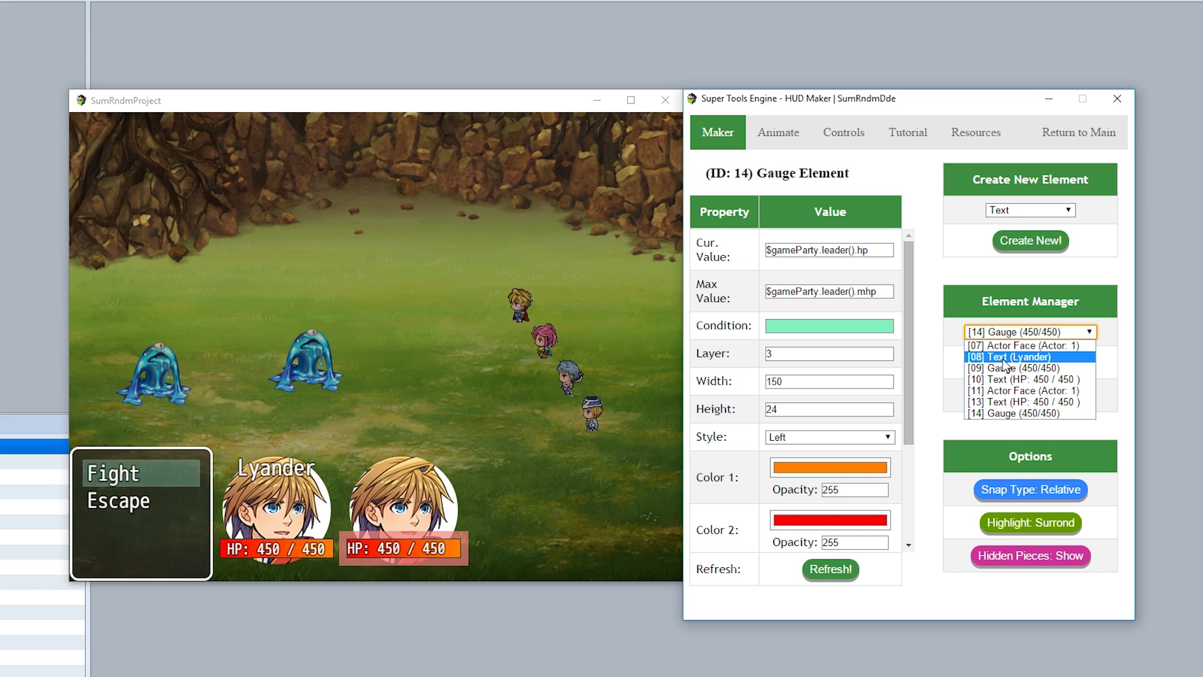
pyautogui.click(1005, 359)
pyautogui.click(1031, 395)
pyautogui.moveTo(401, 377); pyautogui.dragTo(412, 483)
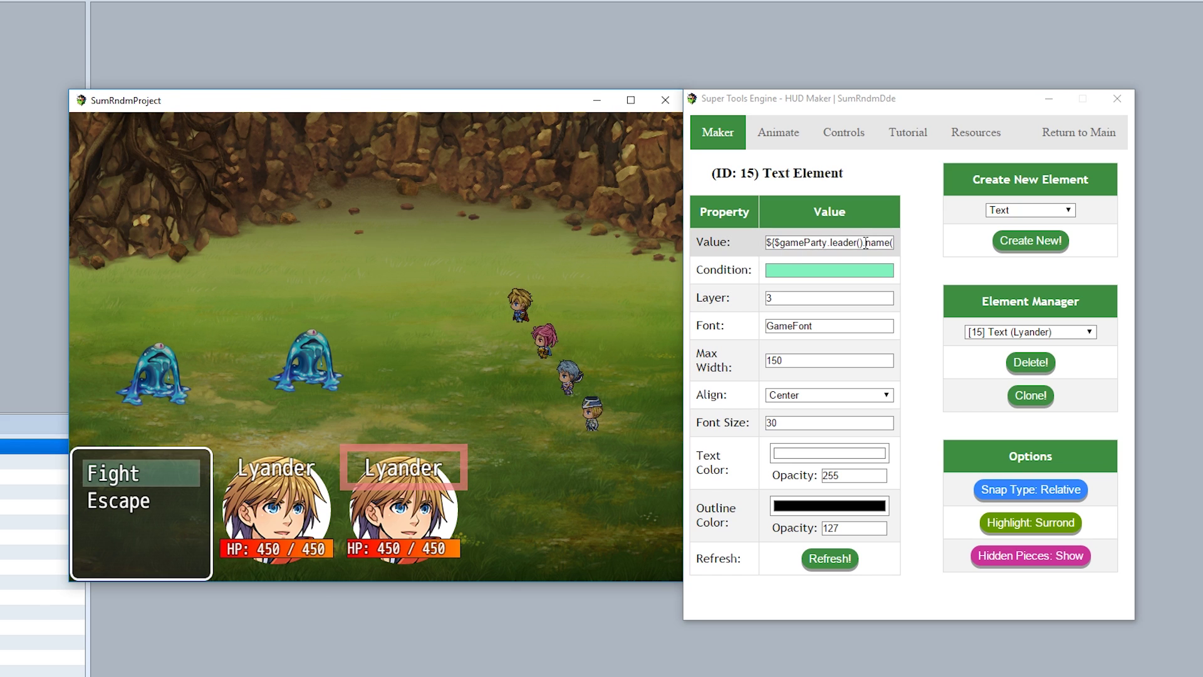
# Step: Change the second name's value to ${$gameParty.members()[1].name()} and its Condition to $gameParty.members()[1]
pyautogui.moveTo(862, 243); pyautogui.dragTo(854, 243)
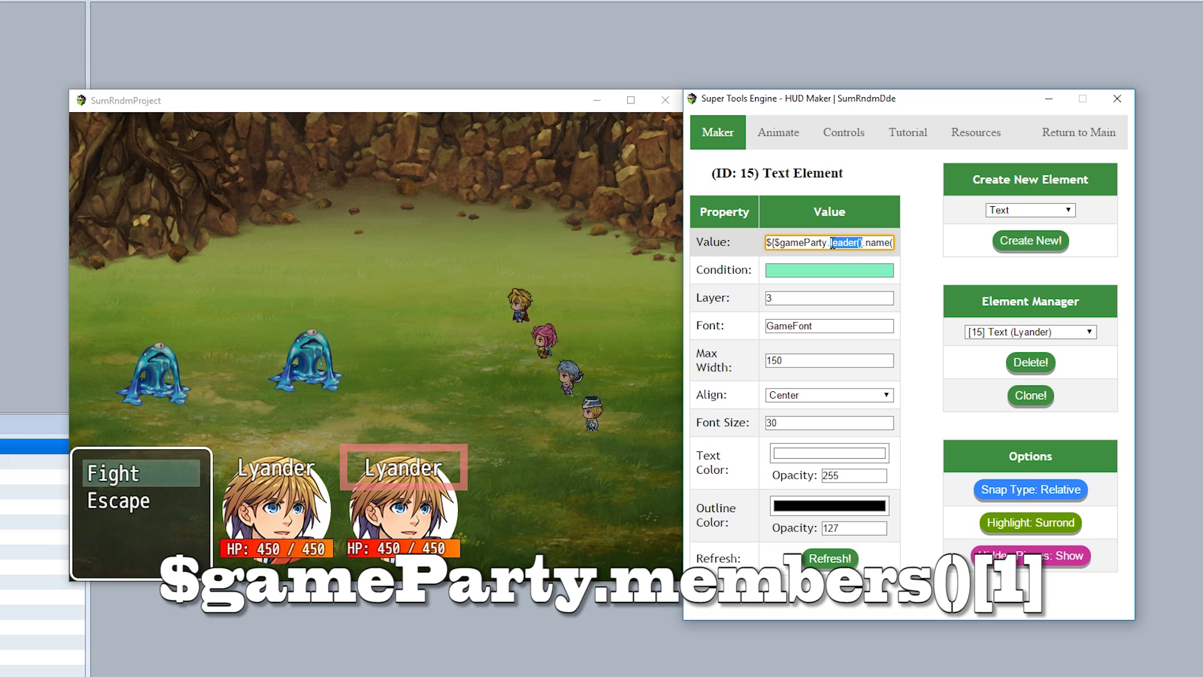
pyautogui.write('members()[1]')
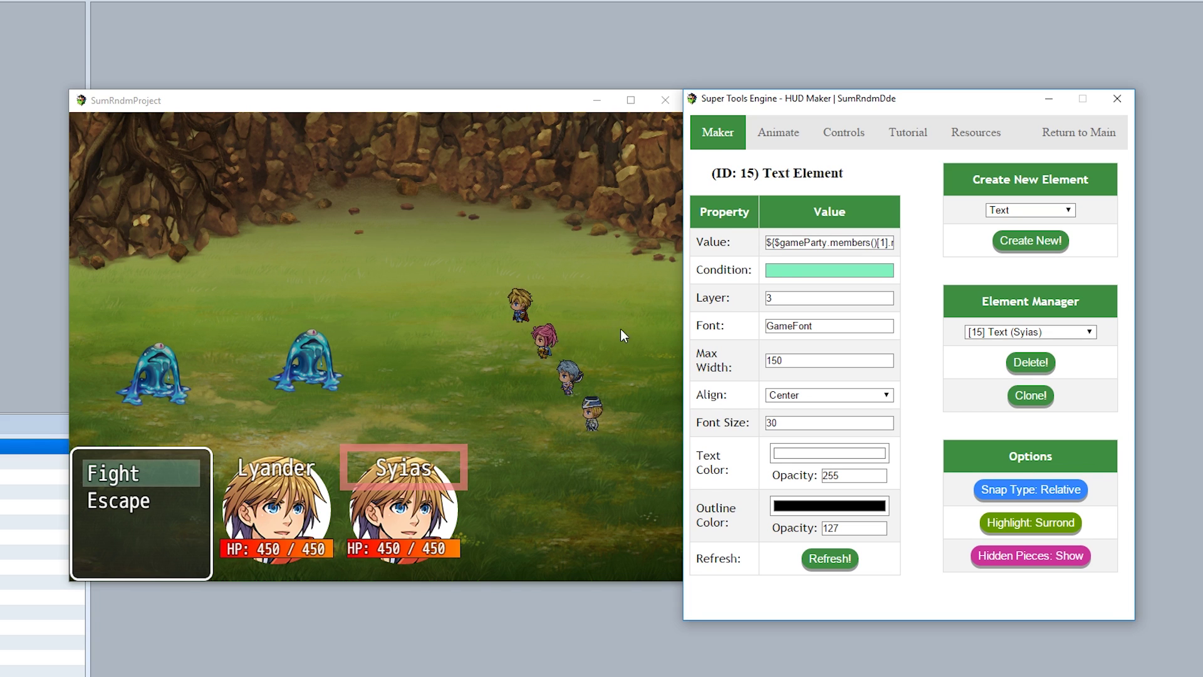
pyautogui.click(889, 243)
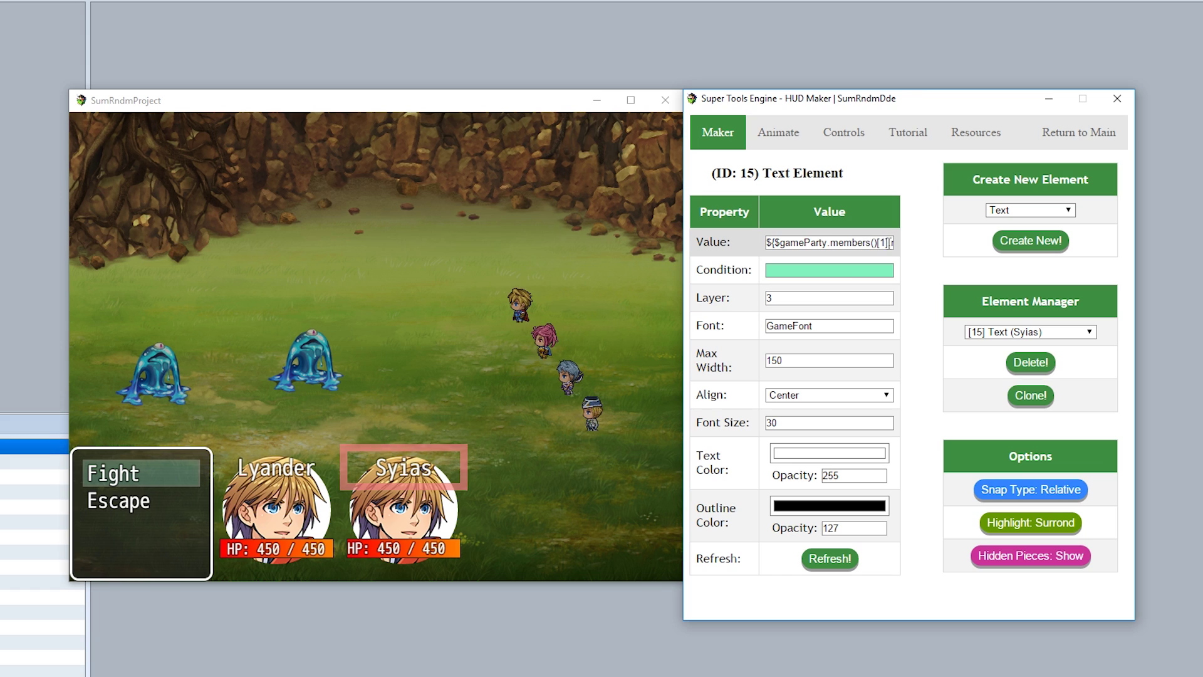
pyautogui.moveTo(890, 242); pyautogui.dragTo(779, 241)
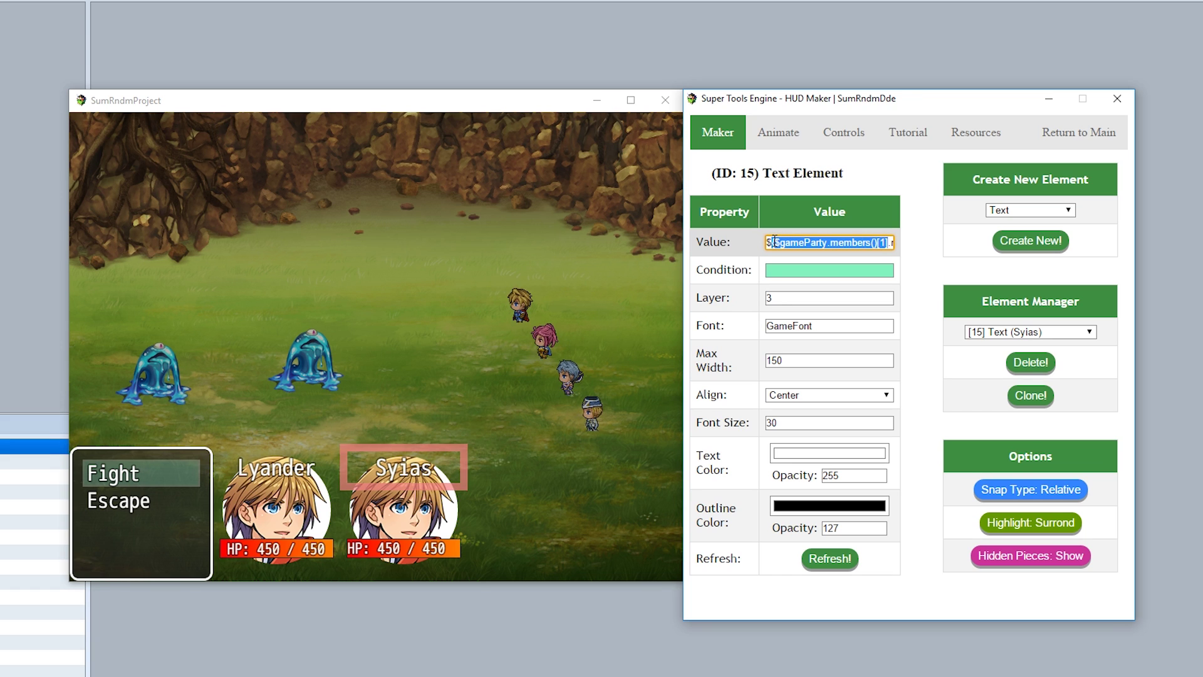
pyautogui.click(783, 244)
pyautogui.moveTo(866, 242); pyautogui.dragTo(892, 243)
pyautogui.hotkey('ctrl', 'c')
pyautogui.click(788, 271)
pyautogui.hotkey('ctrl', 'v')
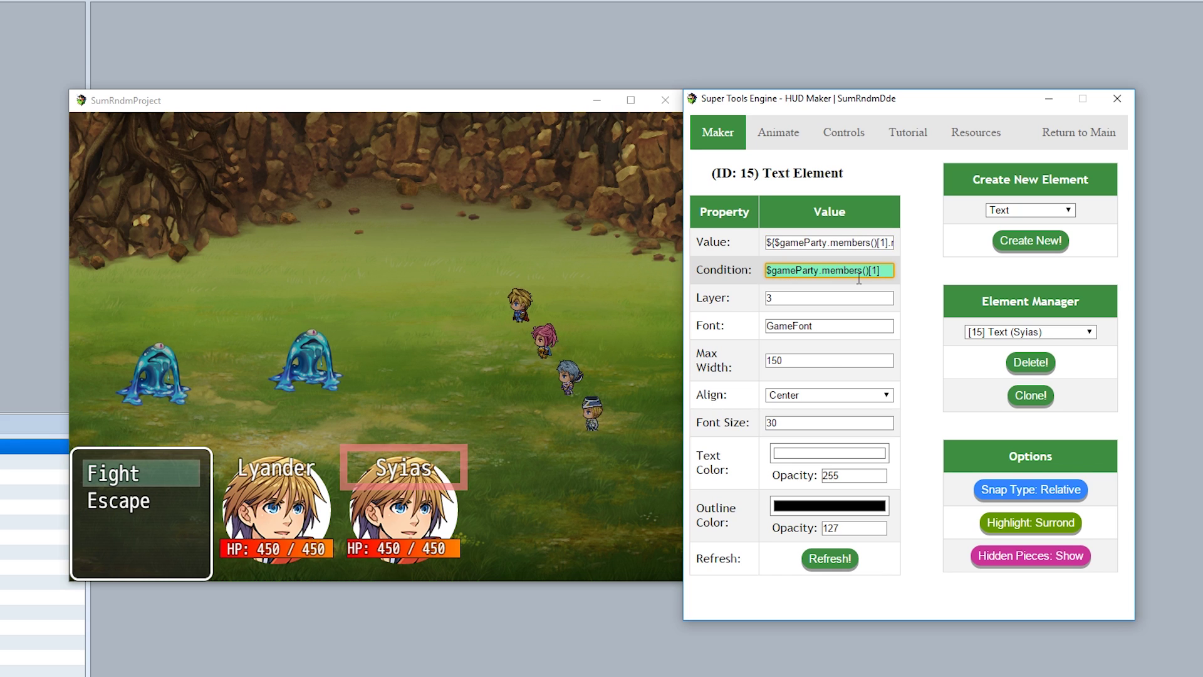
pyautogui.moveTo(883, 274); pyautogui.dragTo(709, 271)
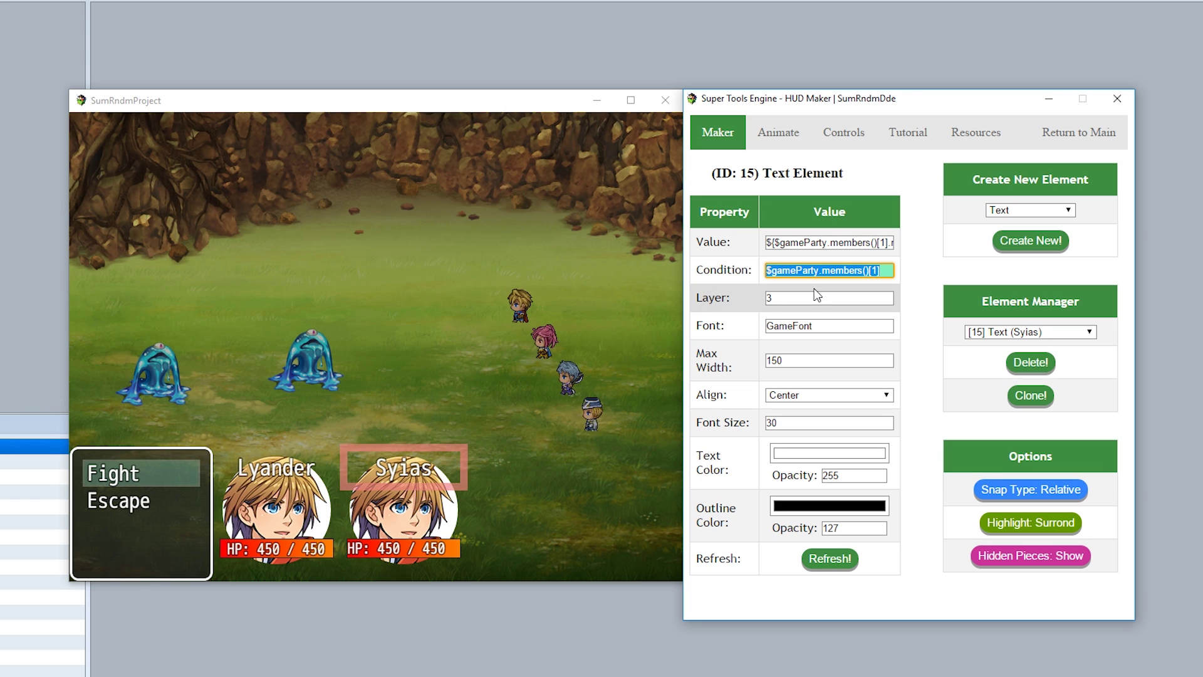
pyautogui.click(831, 561)
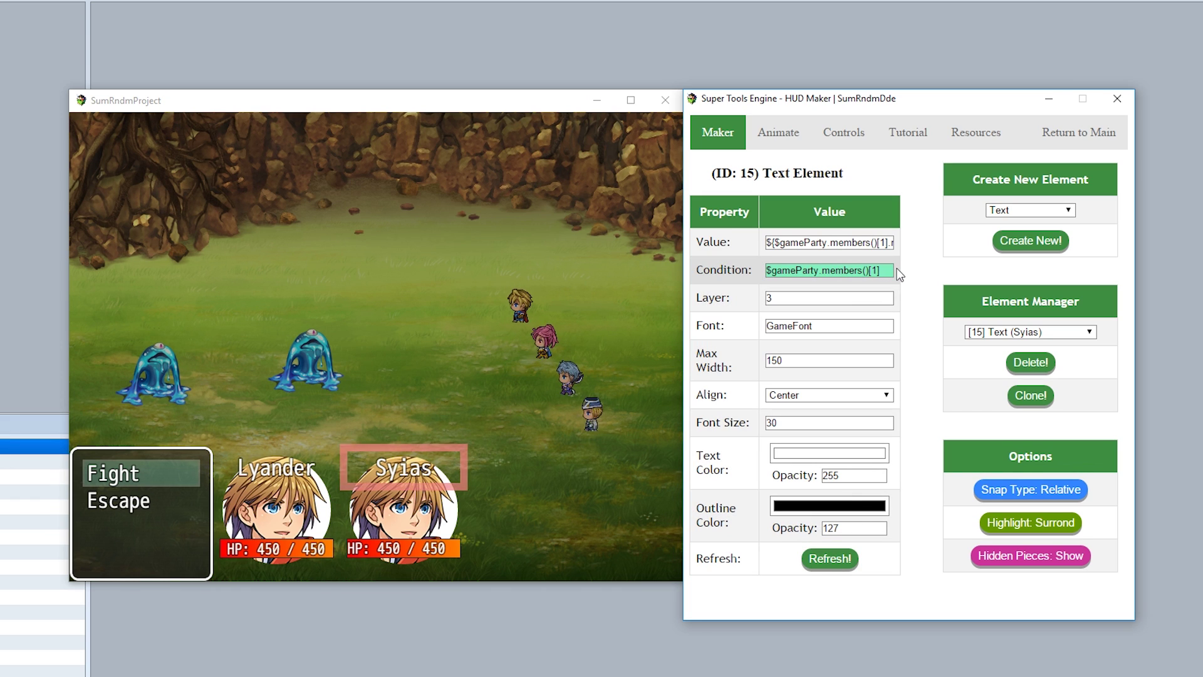
# Step: Point the second HP gauge's values and Condition to $gameParty.members()[1]
pyautogui.click(1030, 331)
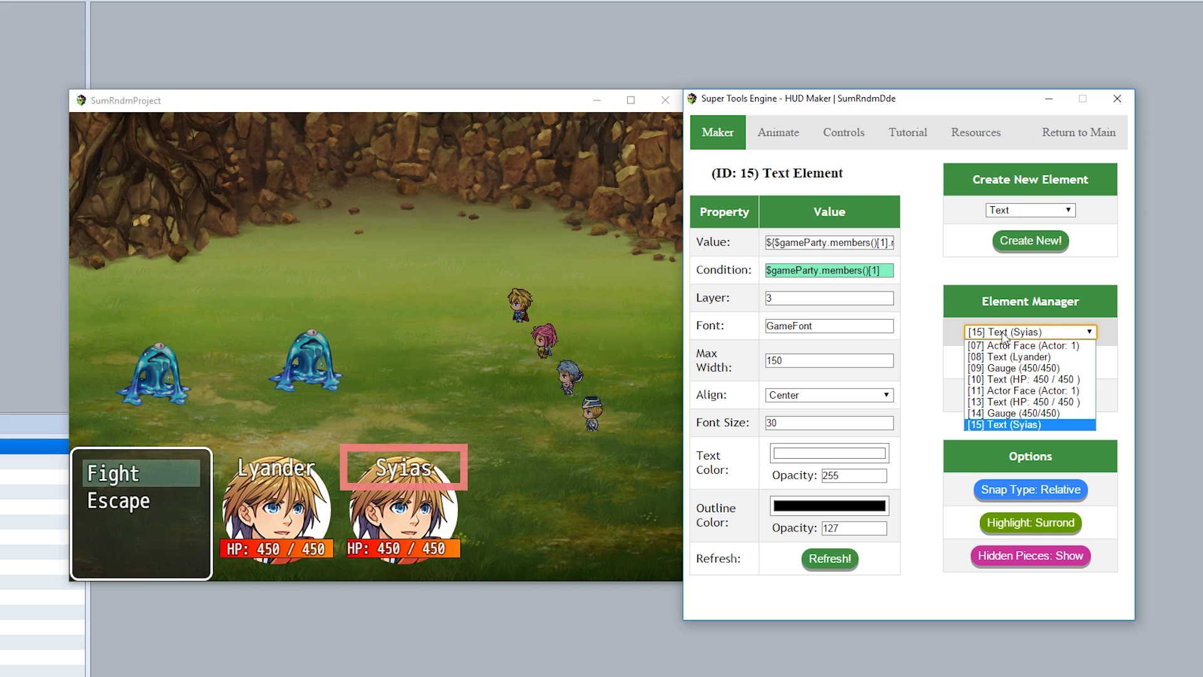
pyautogui.click(1001, 413)
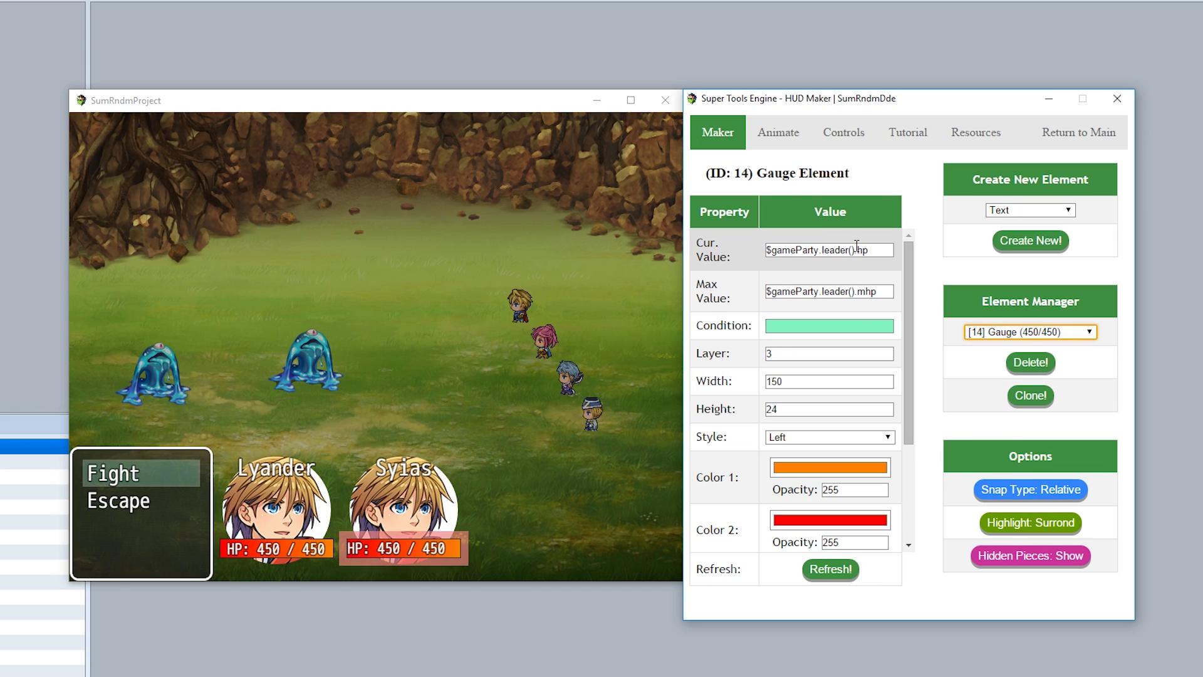
pyautogui.moveTo(787, 252); pyautogui.dragTo(776, 283)
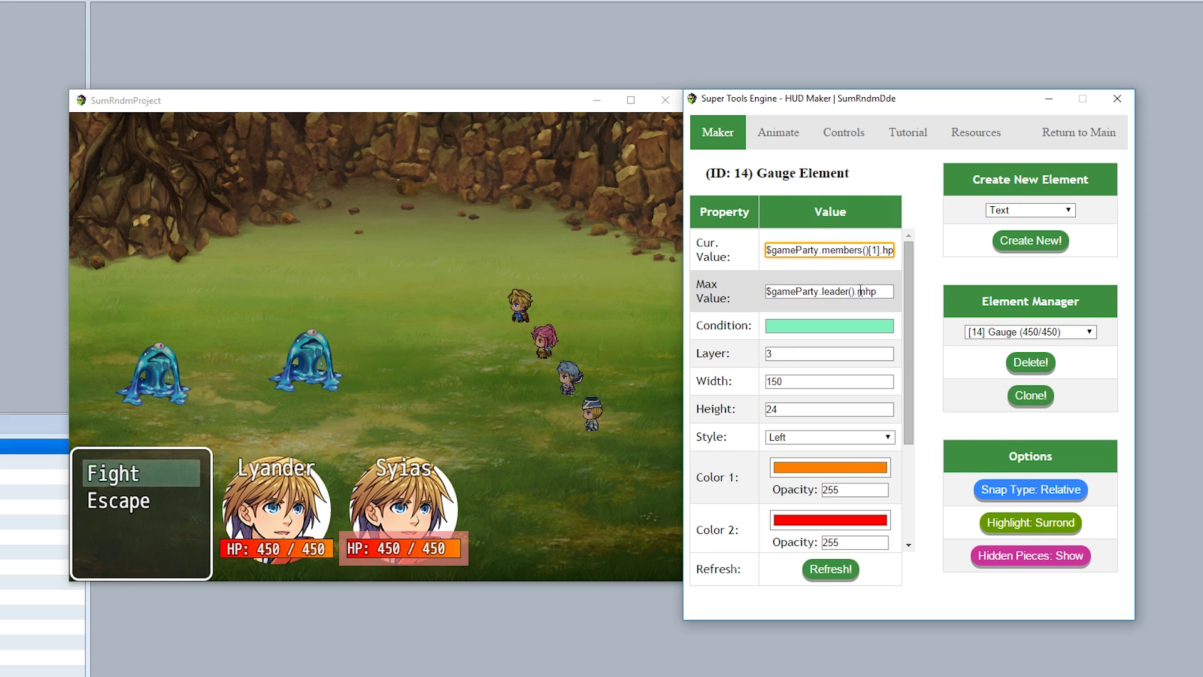
pyautogui.moveTo(855, 289); pyautogui.dragTo(765, 291)
pyautogui.hotkey('ctrl', 'v')
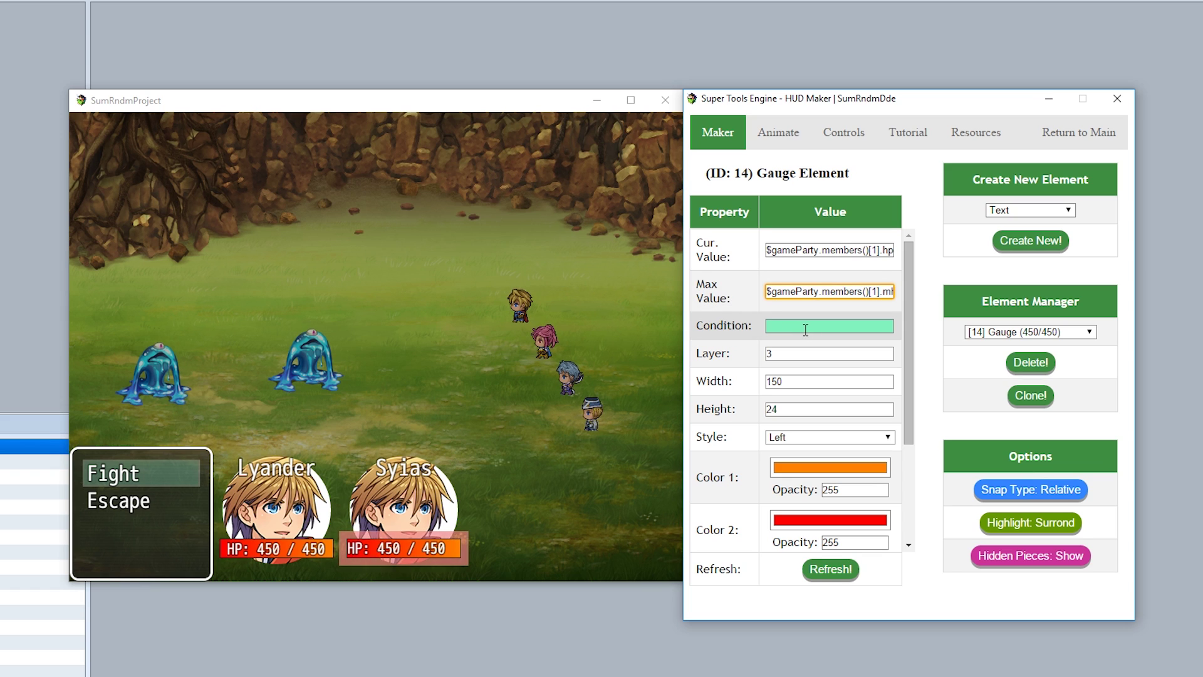
pyautogui.hotkey('ctrl', 'v')
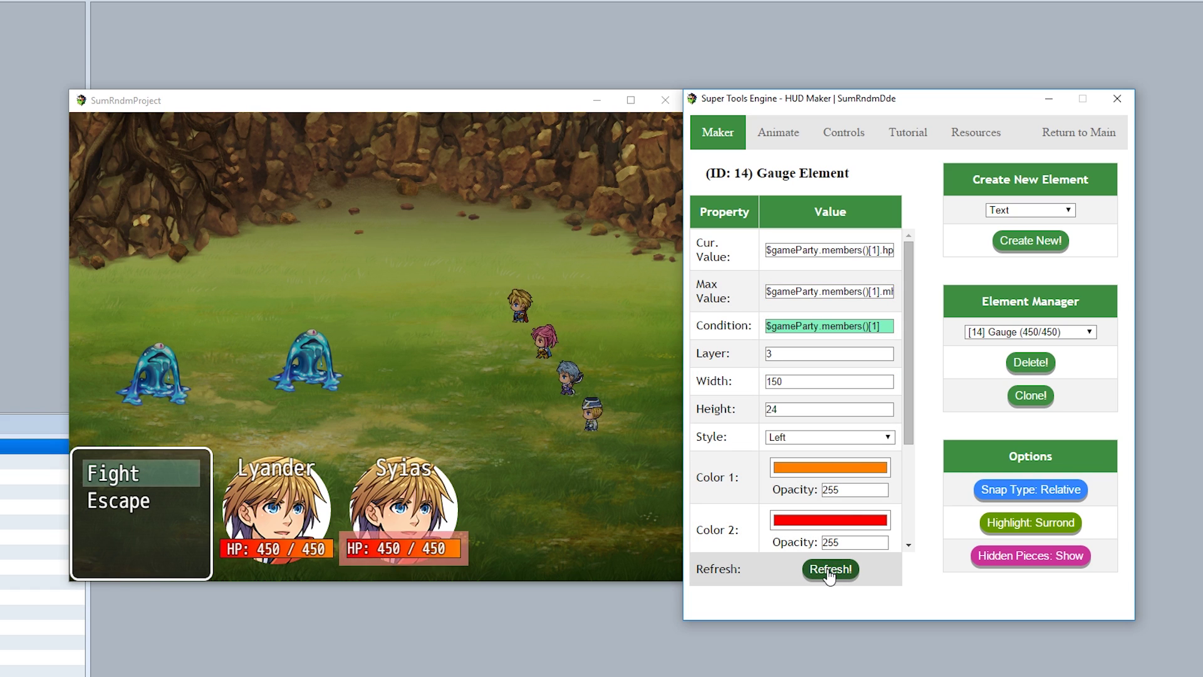
pyautogui.click(830, 569)
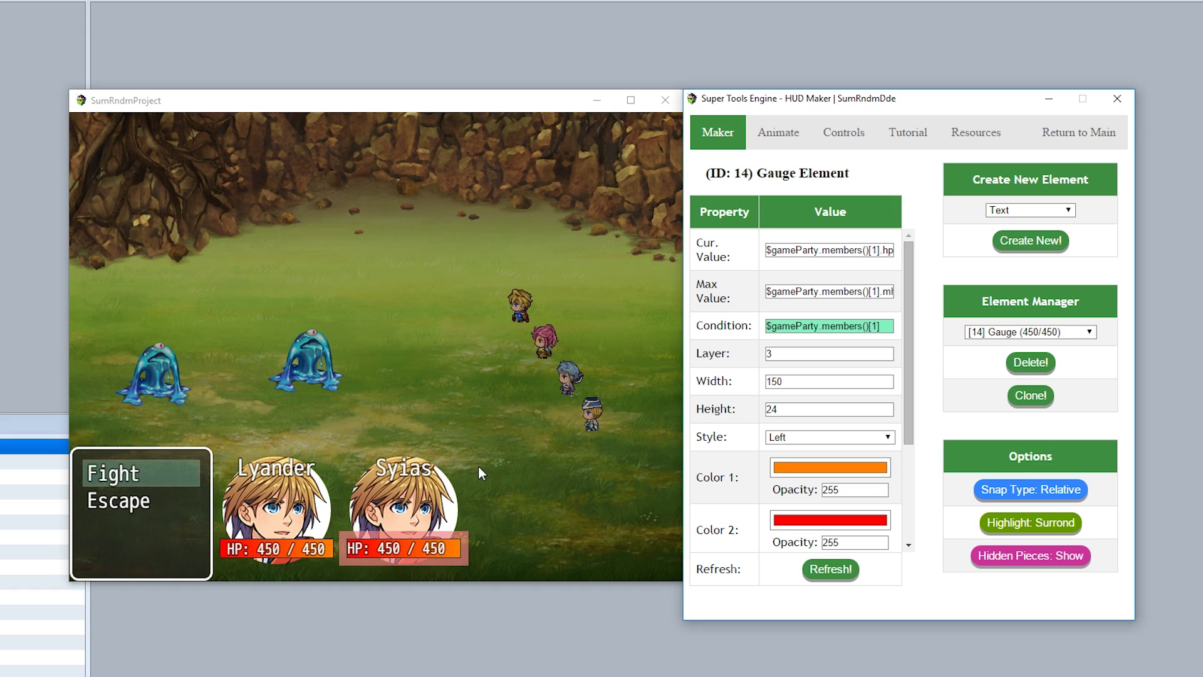
# Step: Point the second HP text's current and max HP and Condition to $gameParty.members()[1]
pyautogui.click(1031, 332)
pyautogui.click(1015, 412)
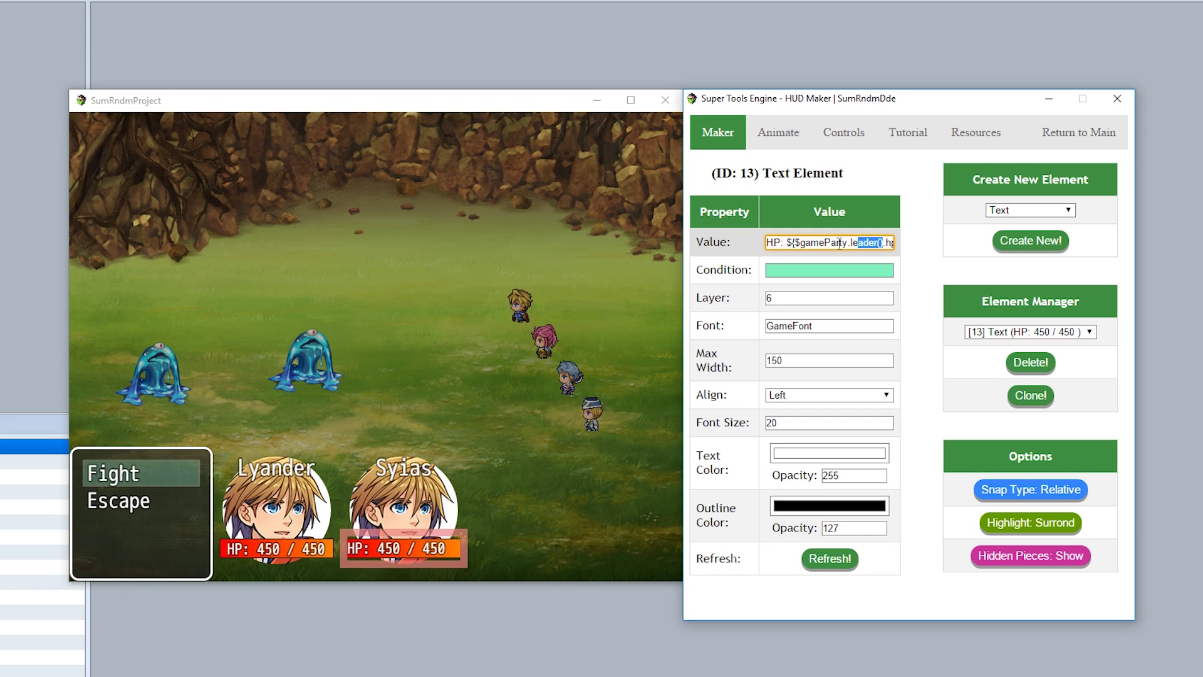
pyautogui.hotkey('ctrl', 'v')
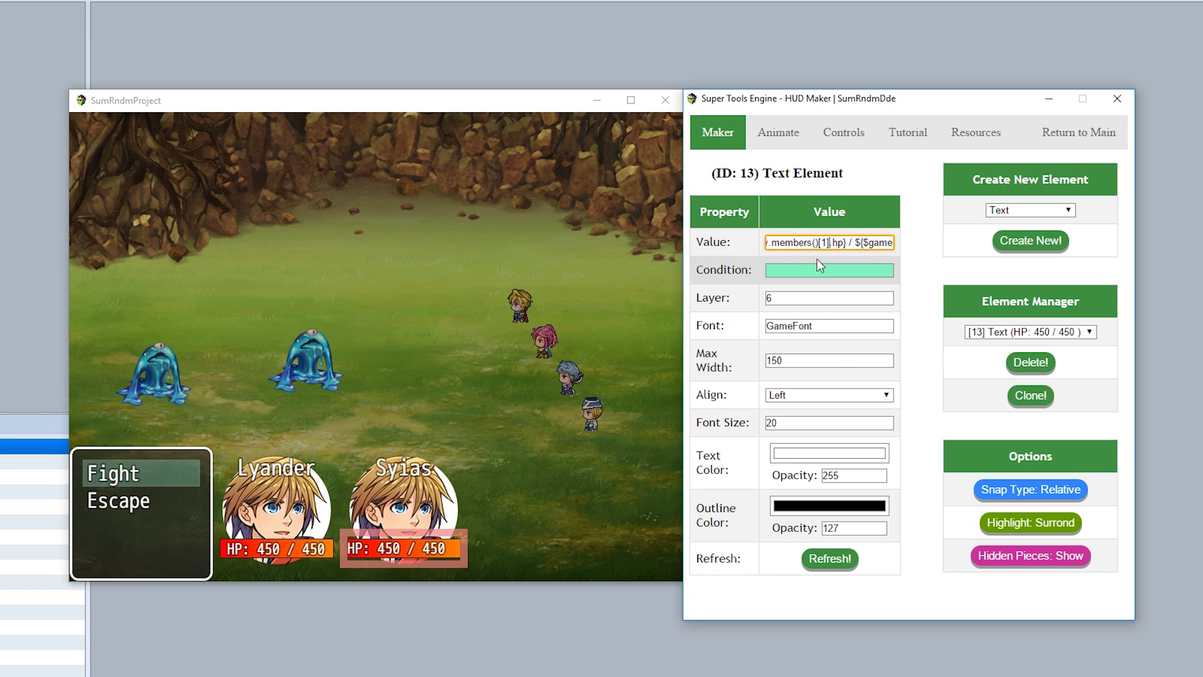
pyautogui.moveTo(844, 246); pyautogui.dragTo(869, 245)
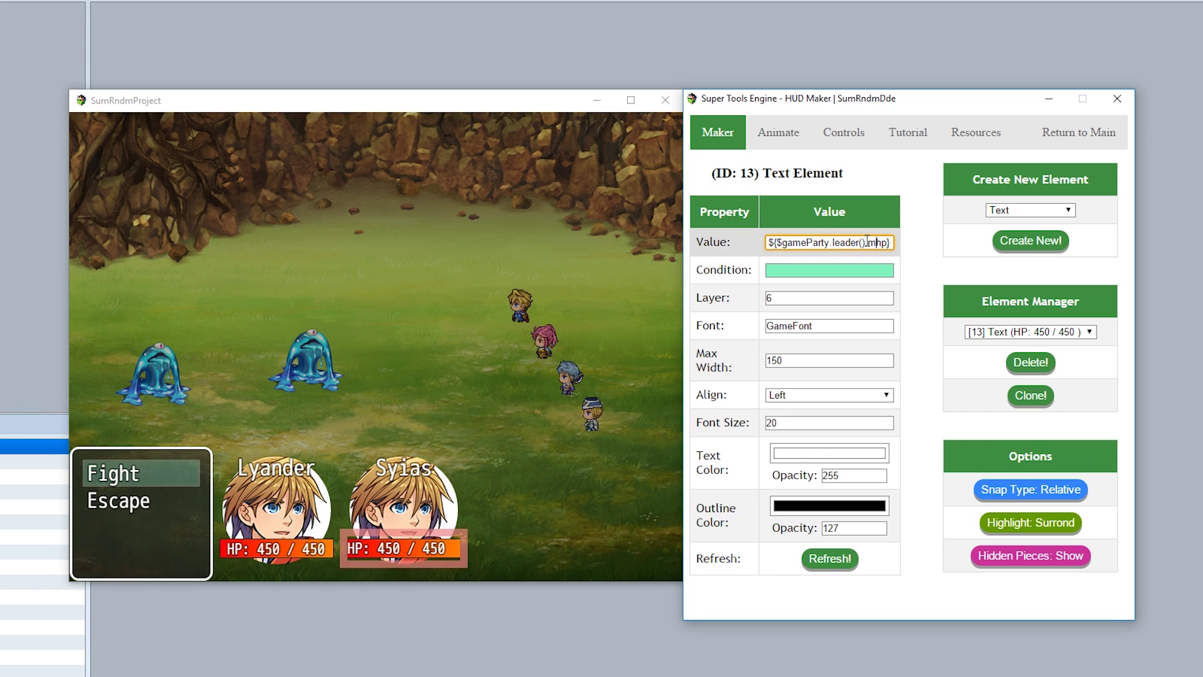
pyautogui.hotkey('ctrl', 'v')
pyautogui.click(776, 270)
pyautogui.hotkey('ctrl', 'v')
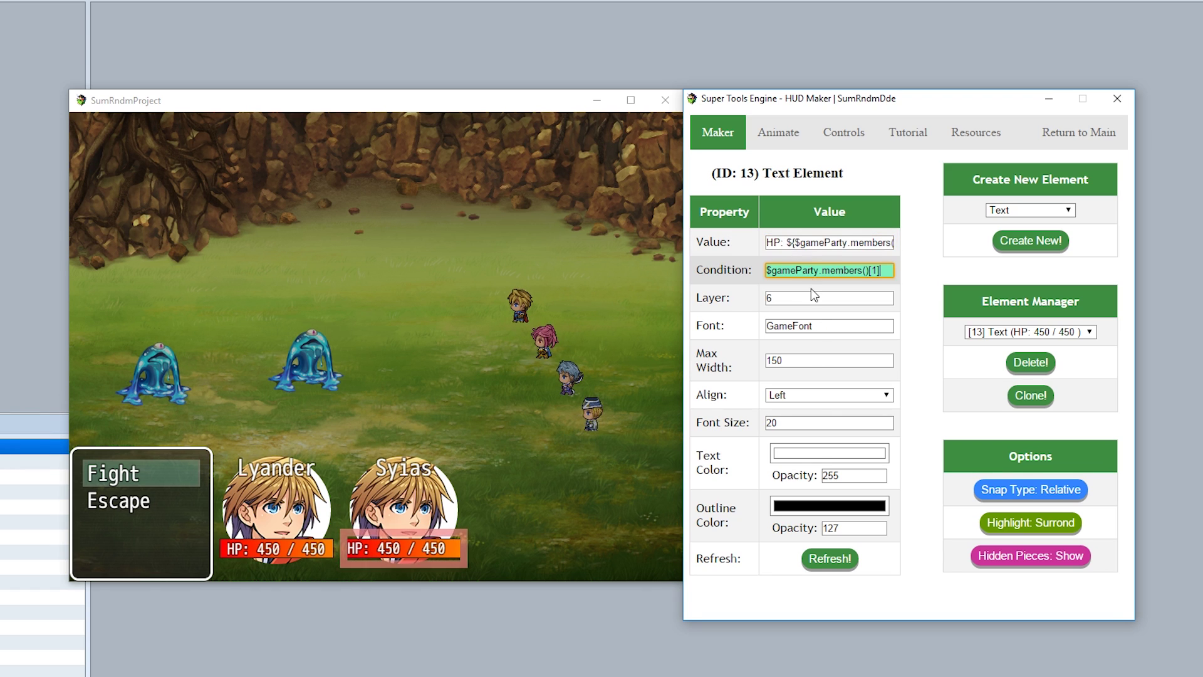
pyautogui.click(831, 562)
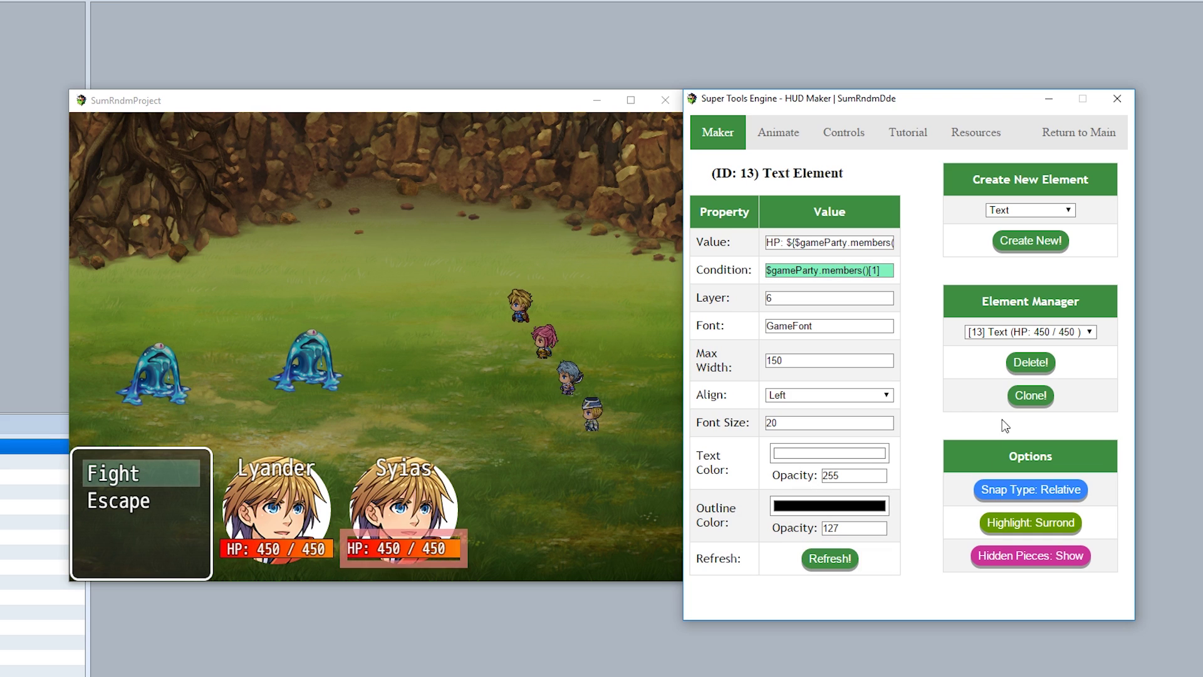
# Step: Set the second face's actor ID and Condition to $gameParty.members()[1], then refresh
pyautogui.click(1005, 332)
pyautogui.click(996, 390)
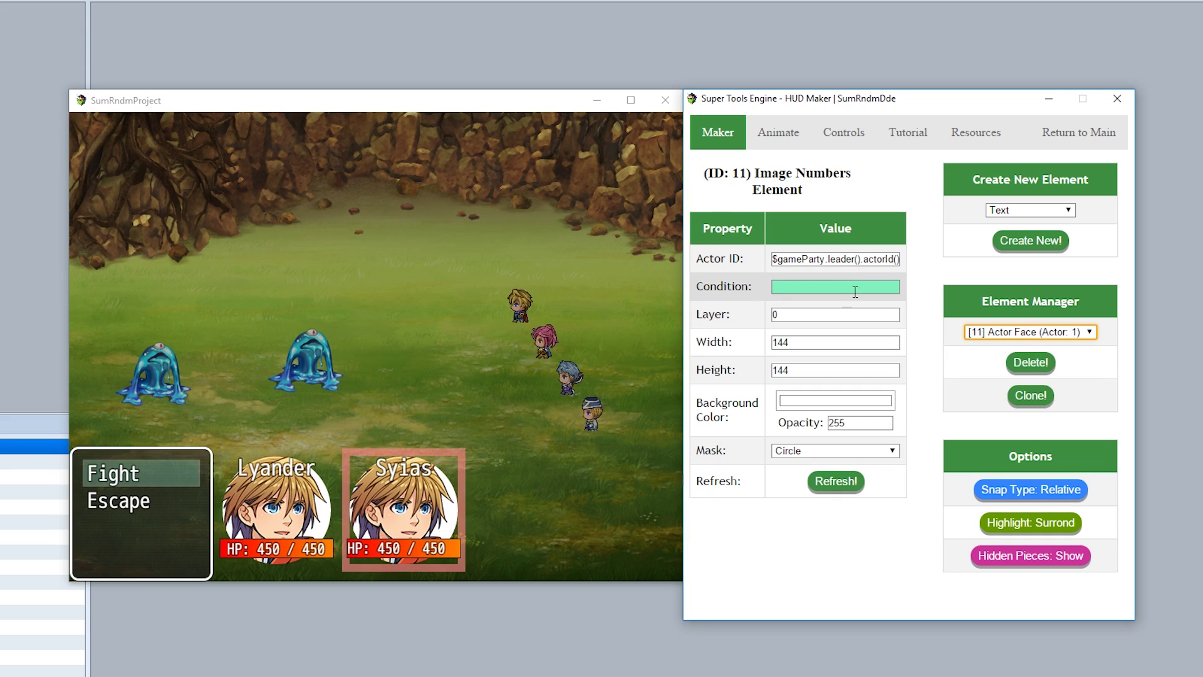
pyautogui.moveTo(860, 259); pyautogui.dragTo(734, 259)
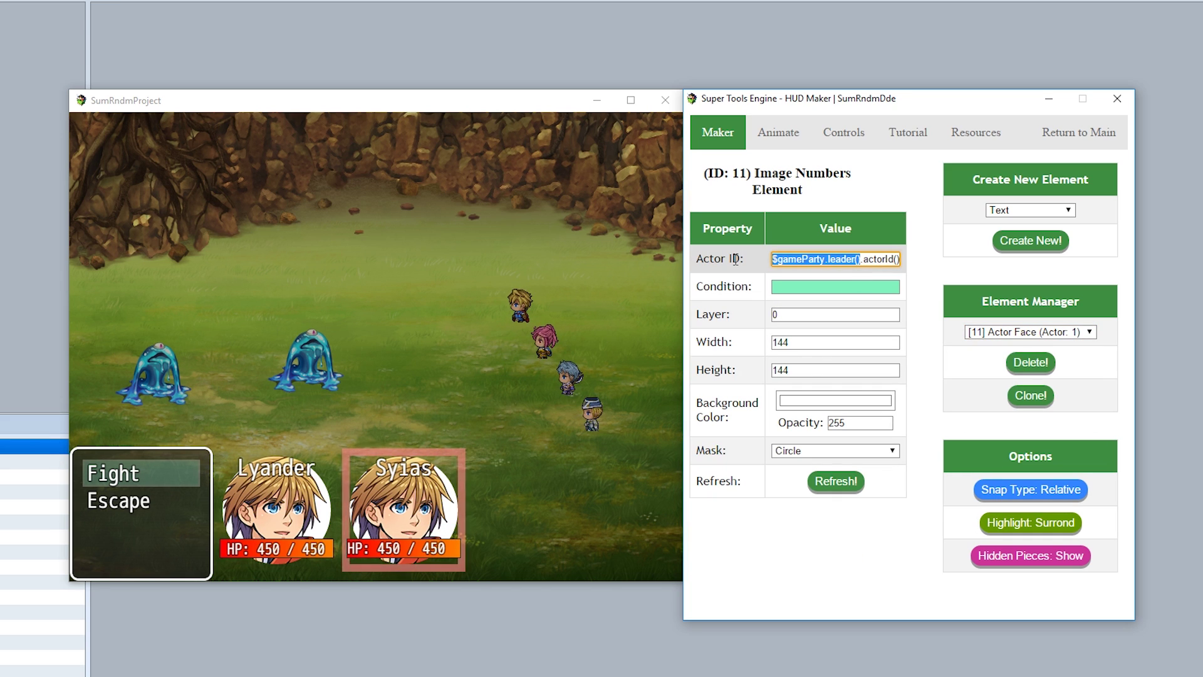
pyautogui.write('$gameParty.members()[1]')
pyautogui.click(822, 477)
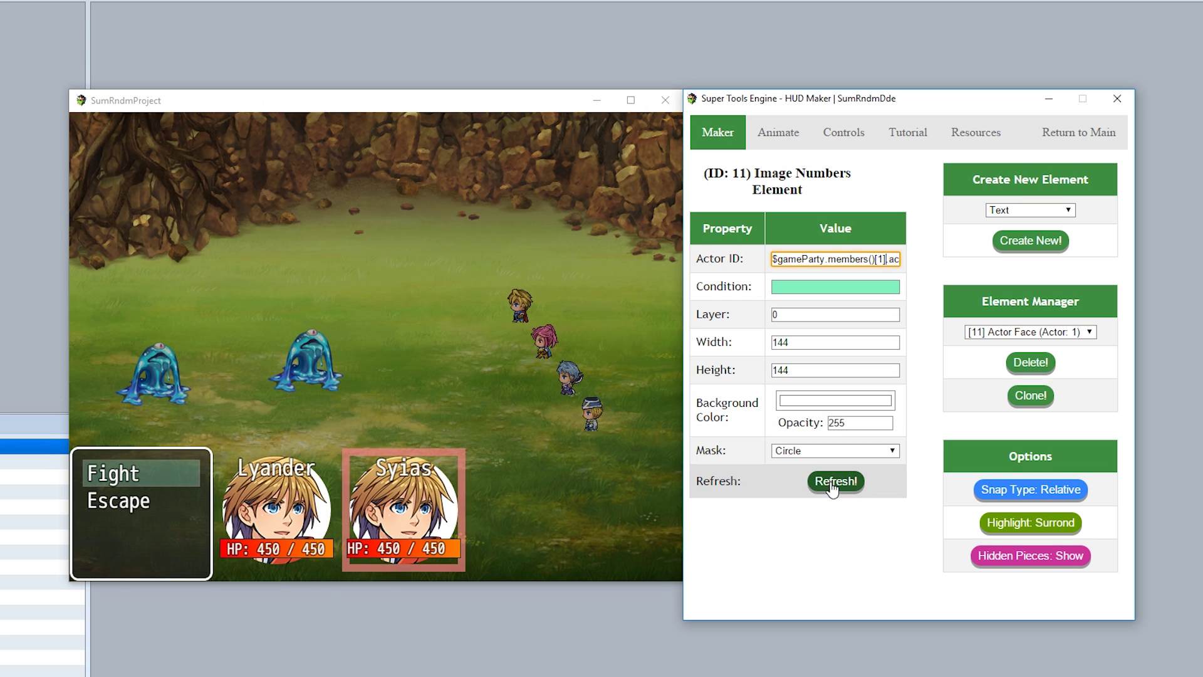
pyautogui.click(835, 286)
pyautogui.write('$gameParty.members()[1]')
pyautogui.click(832, 482)
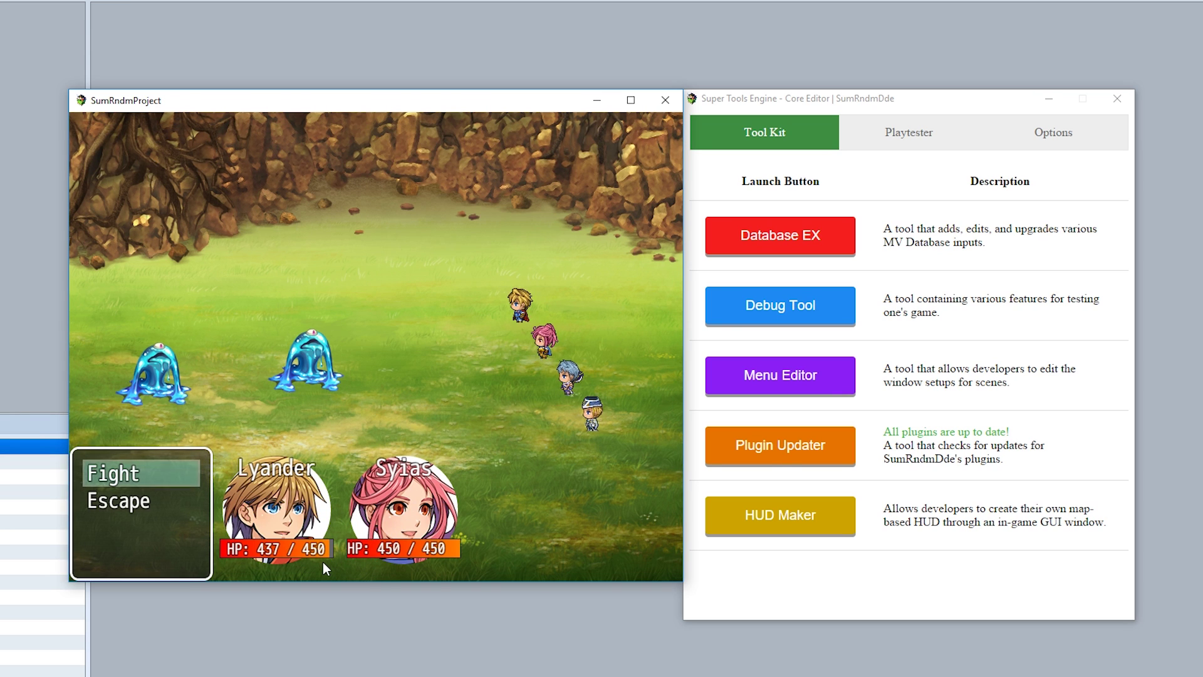
# Step: Clone the first face as a trial, delete the copy, and switch snapping to Relative
pyautogui.click(777, 515)
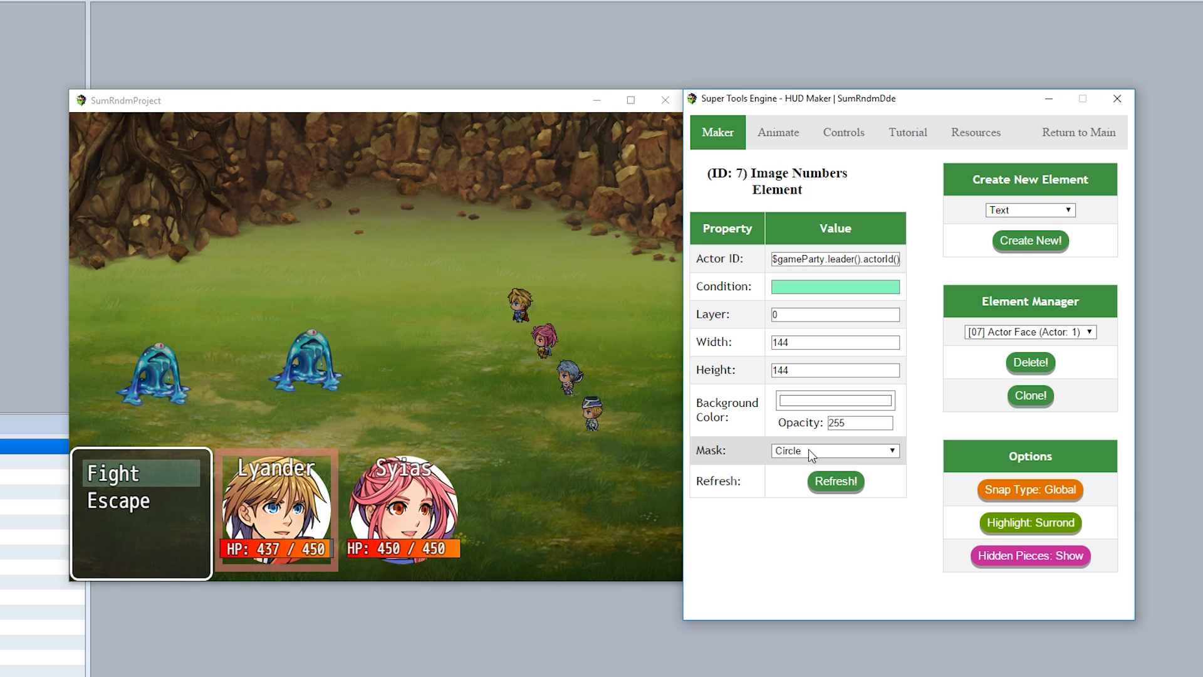
pyautogui.click(991, 332)
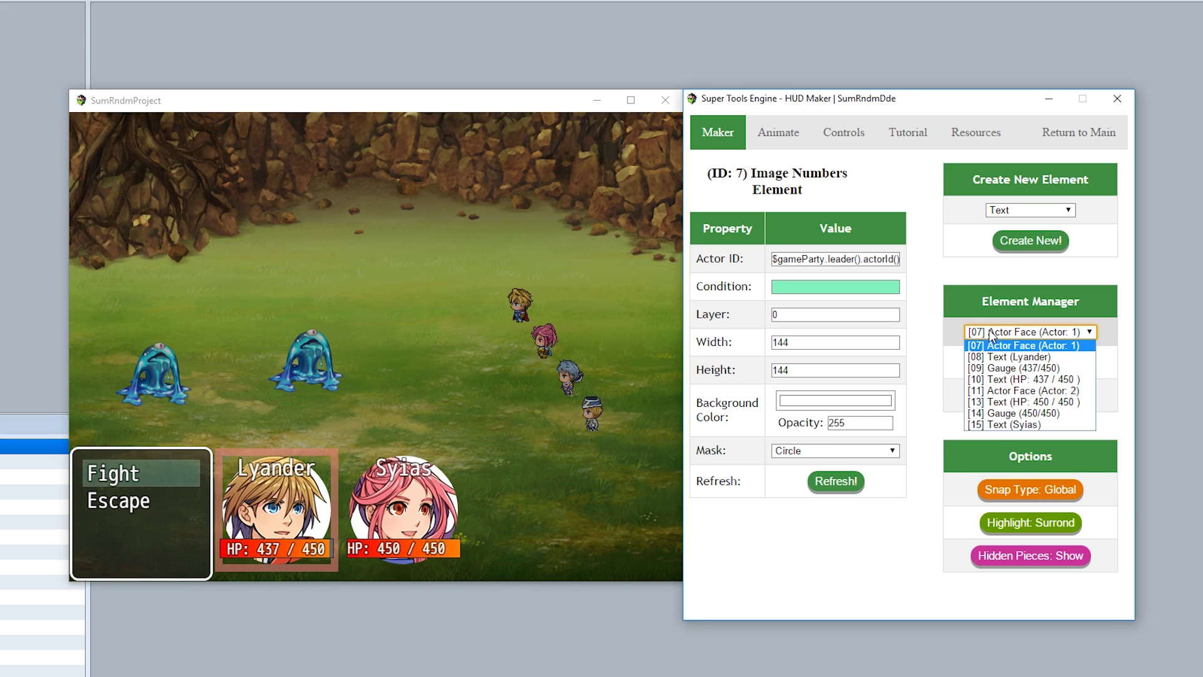
pyautogui.click(996, 339)
pyautogui.click(1031, 396)
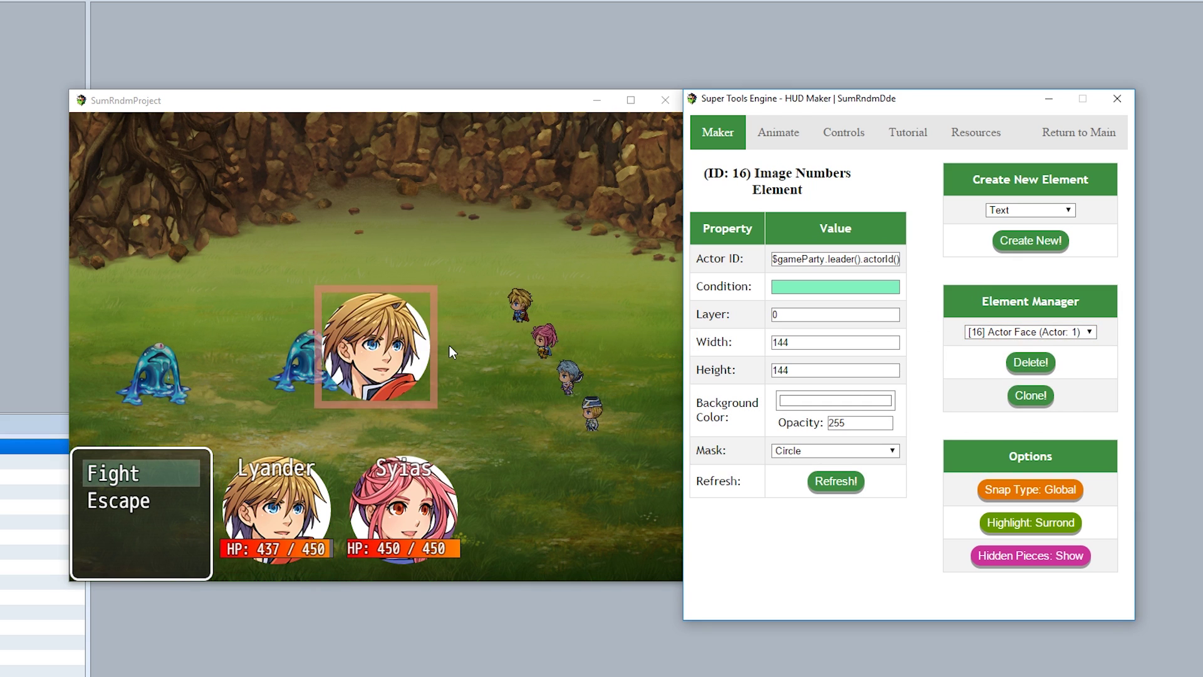
pyautogui.moveTo(449, 345); pyautogui.dragTo(529, 511)
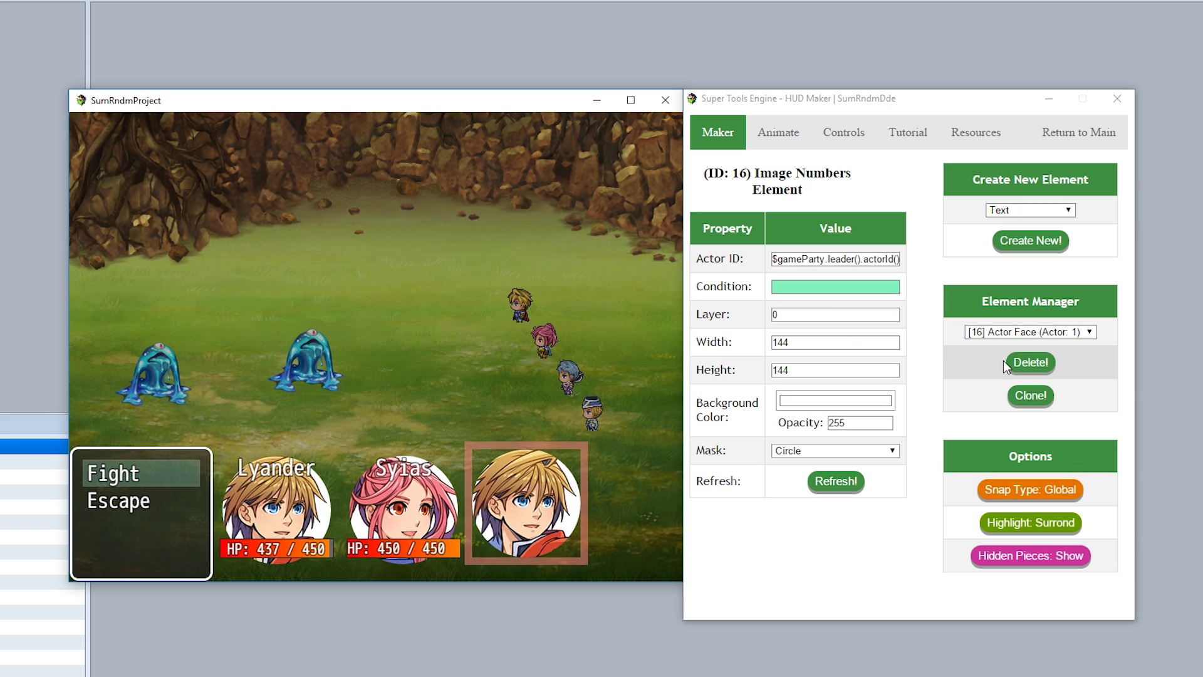
pyautogui.click(1022, 364)
pyautogui.click(1015, 495)
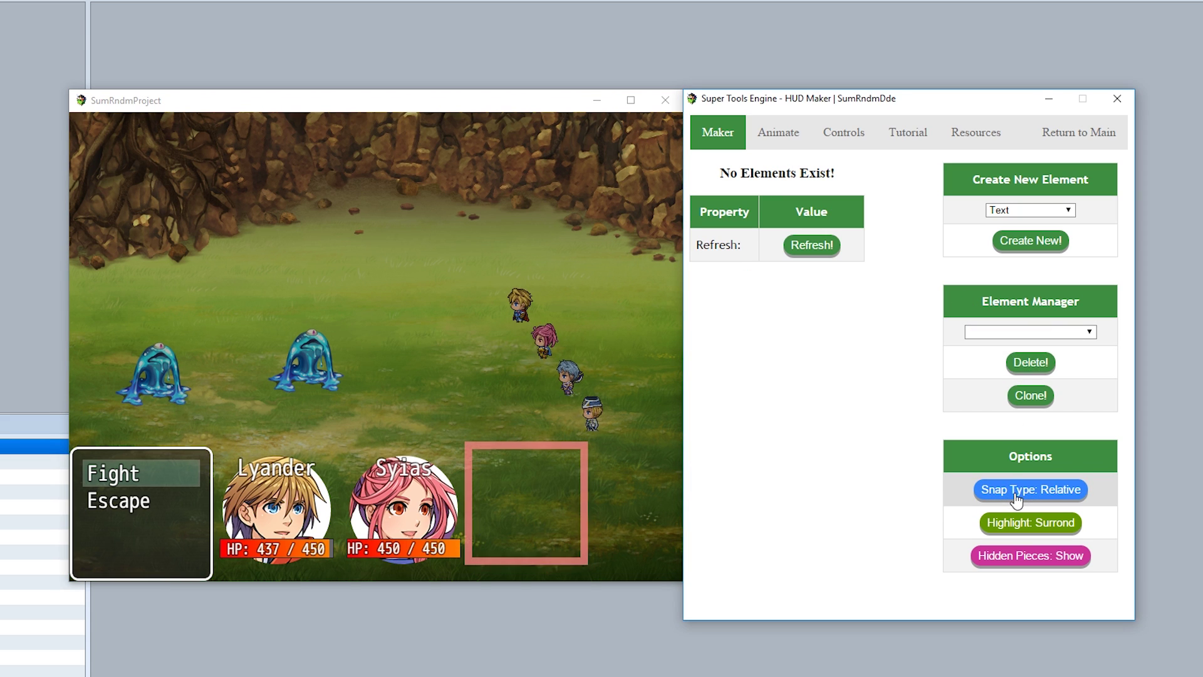
# Step: Clone Syias's face and HP text, placing them to the right of Syias
pyautogui.click(1010, 332)
pyautogui.click(1005, 390)
pyautogui.click(1031, 395)
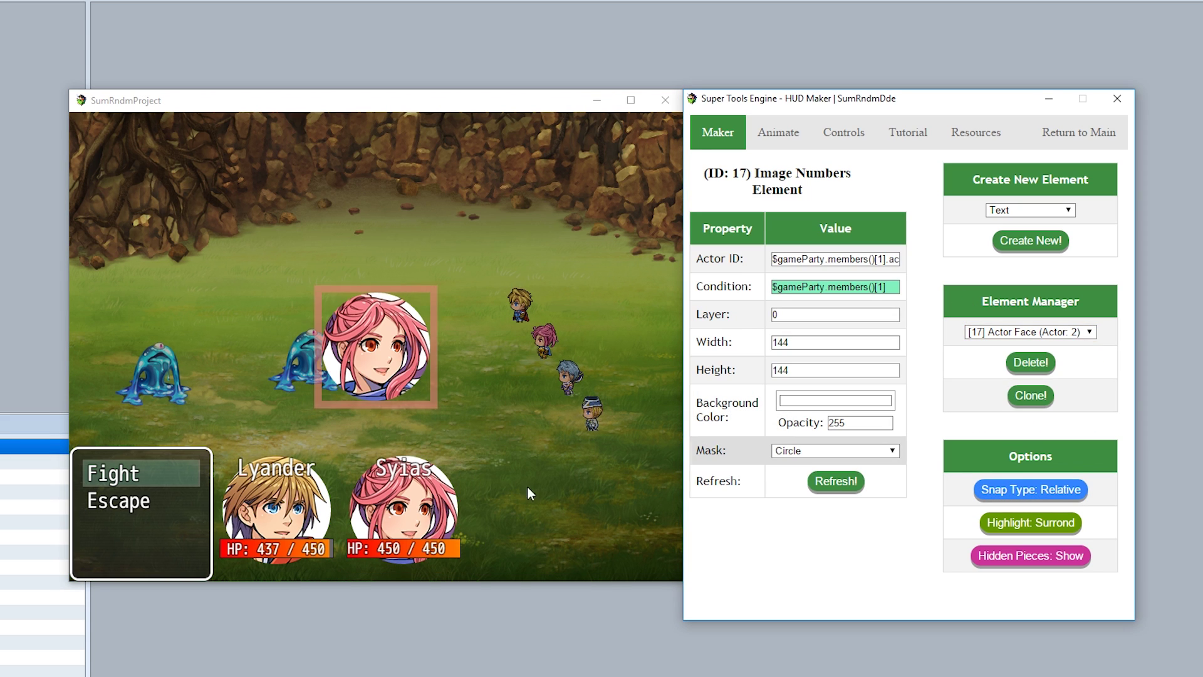
pyautogui.moveTo(376, 358)
pyautogui.mouseDown()
pyautogui.moveTo(479, 448)
pyautogui.moveTo(525, 520)
pyautogui.mouseUp()
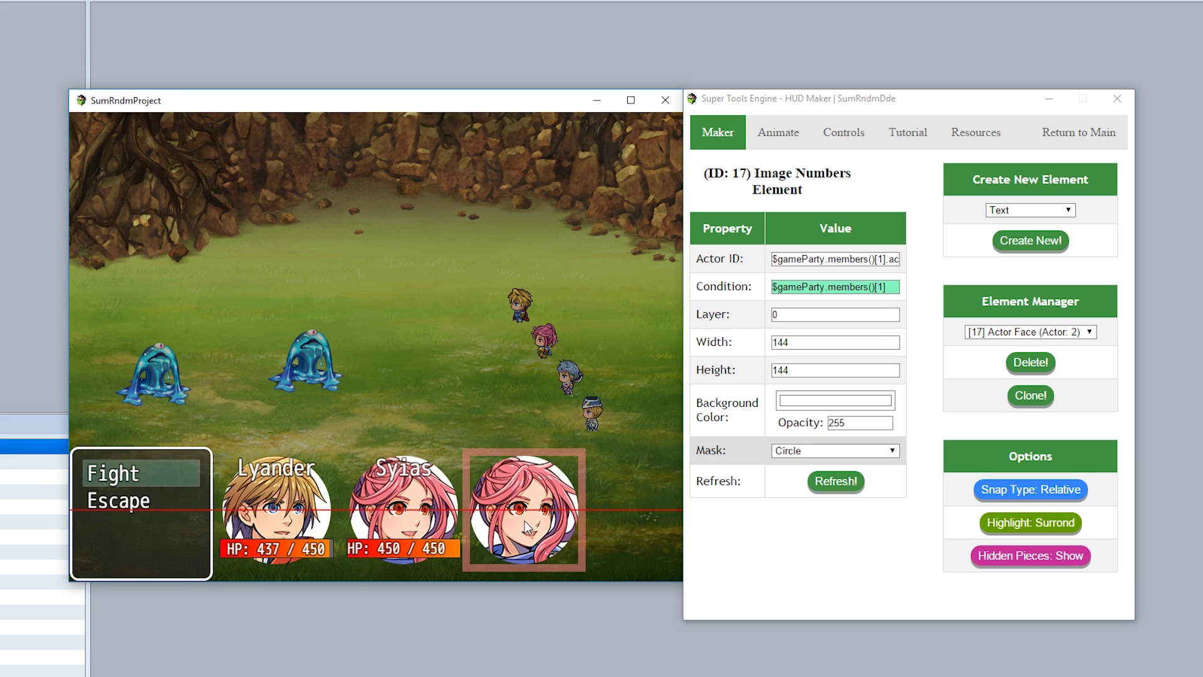
pyautogui.click(990, 333)
pyautogui.click(1004, 401)
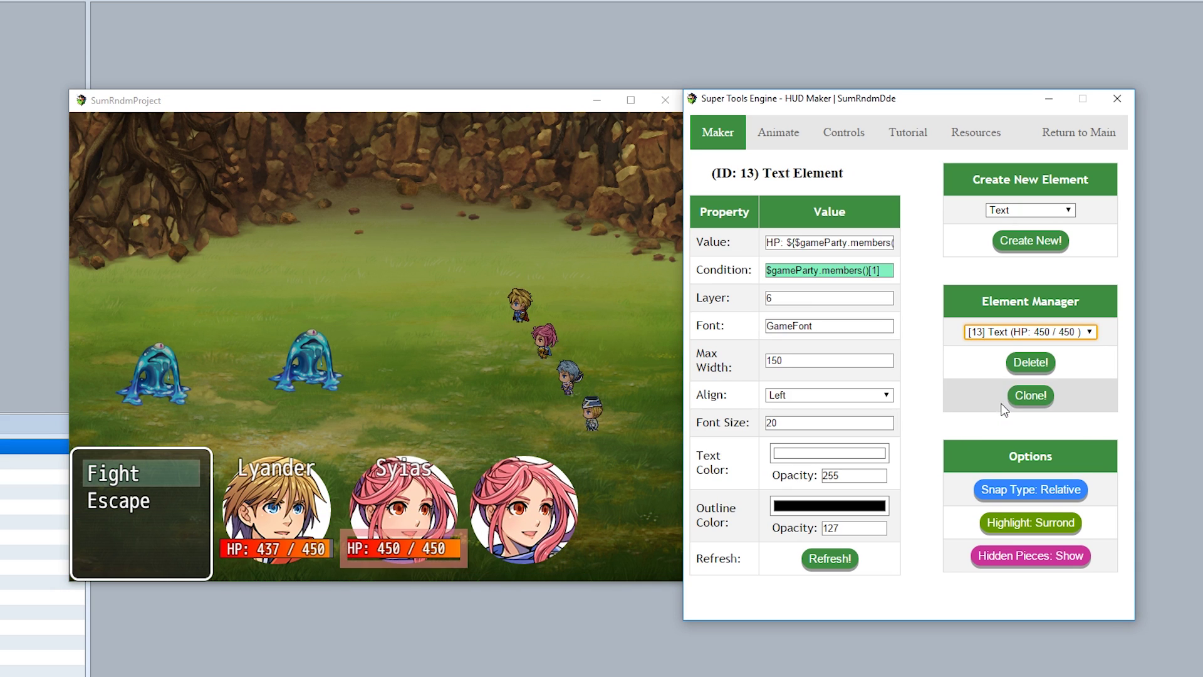
pyautogui.click(1031, 396)
pyautogui.moveTo(376, 354); pyautogui.dragTo(542, 555)
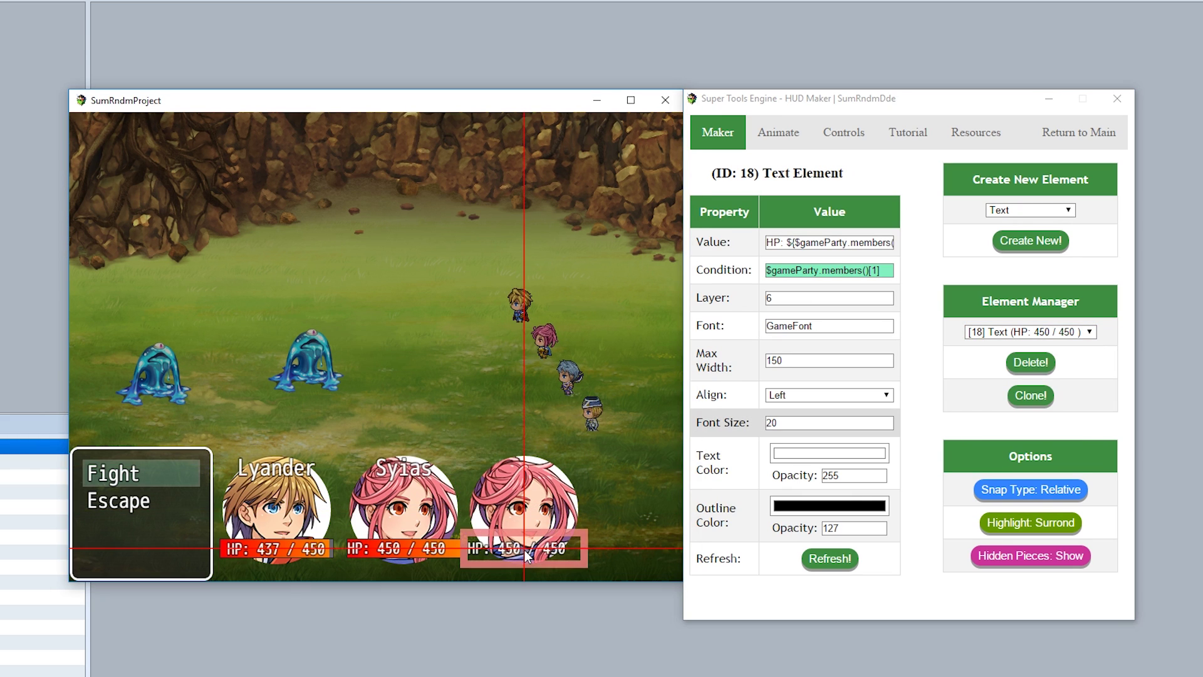
# Step: Clone the HP gauge and the Syias name label onto the third face
pyautogui.click(1007, 336)
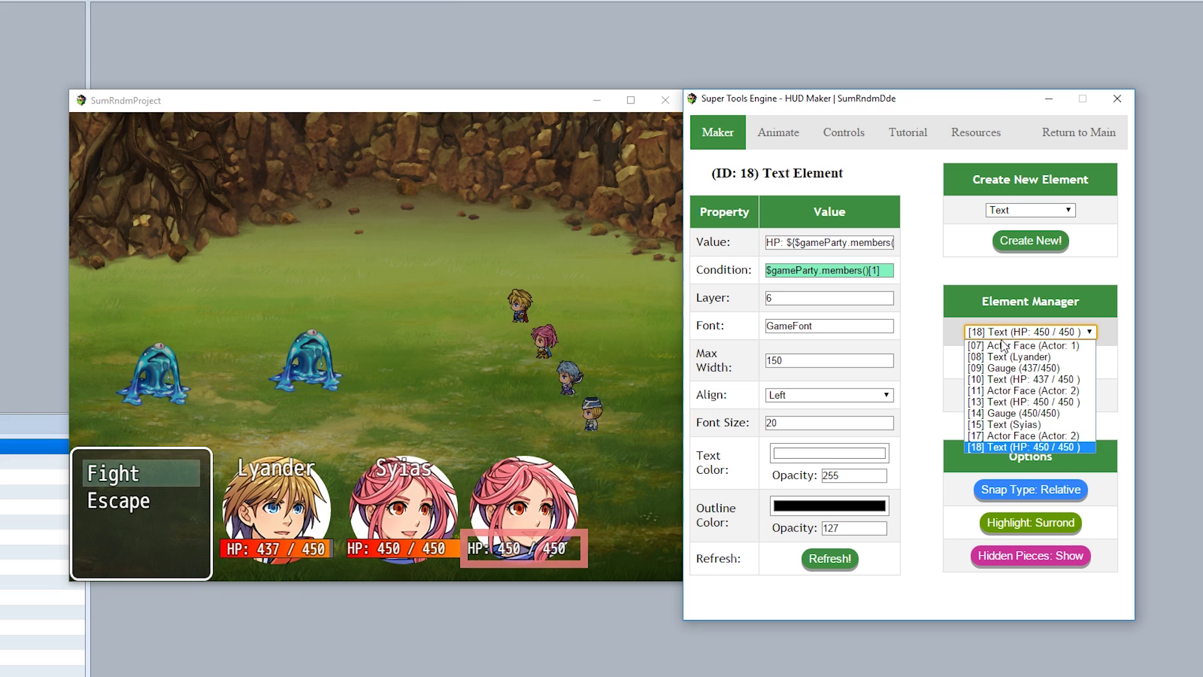
pyautogui.click(1009, 413)
pyautogui.click(1029, 396)
pyautogui.moveTo(376, 348)
pyautogui.mouseDown()
pyautogui.moveTo(486, 511)
pyautogui.moveTo(540, 511)
pyautogui.moveTo(544, 571)
pyautogui.mouseUp()
pyautogui.click(1001, 330)
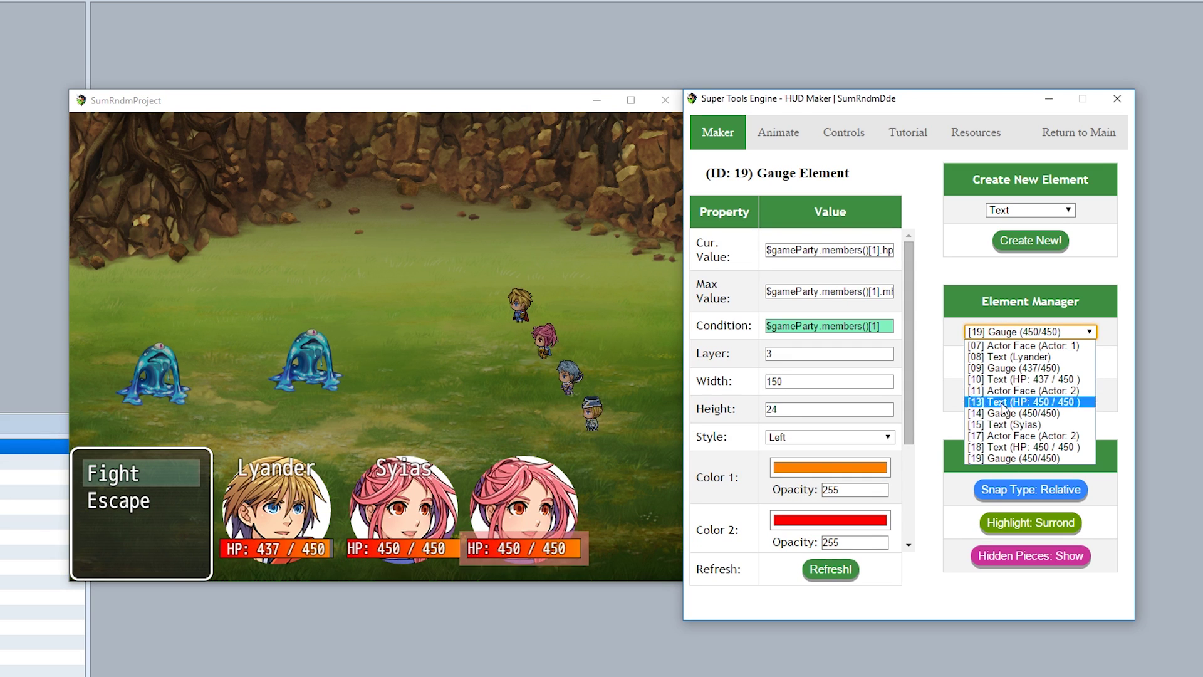
pyautogui.click(1013, 425)
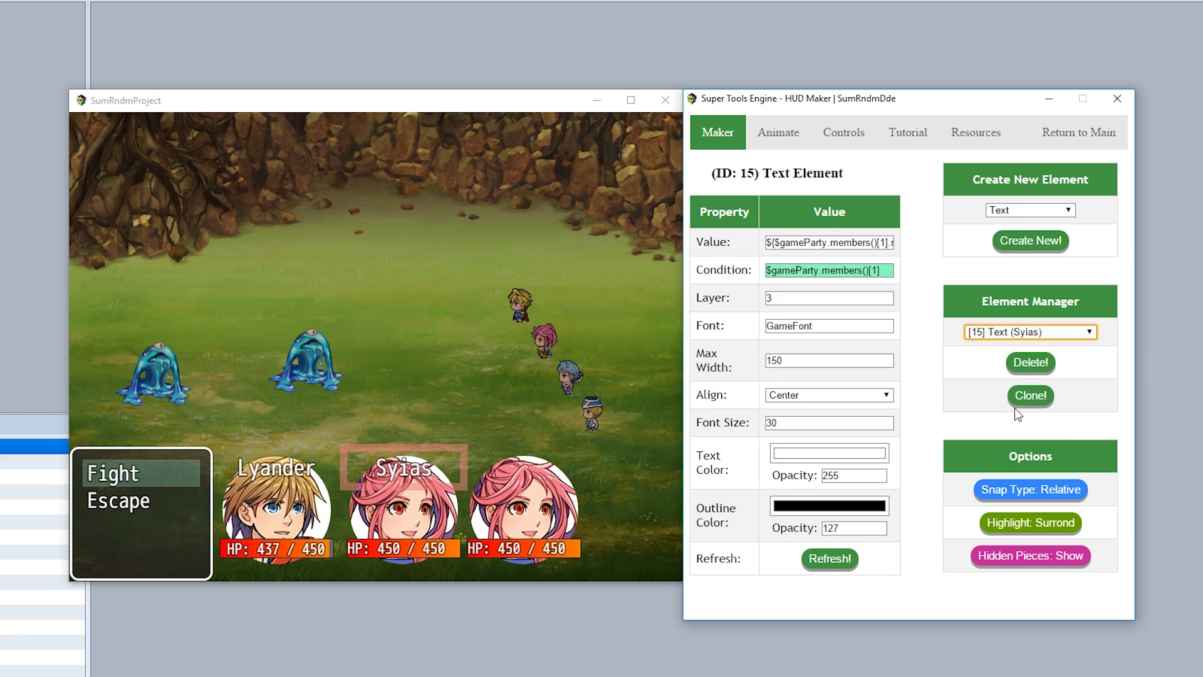
pyautogui.click(1031, 395)
pyautogui.moveTo(376, 348); pyautogui.dragTo(523, 468)
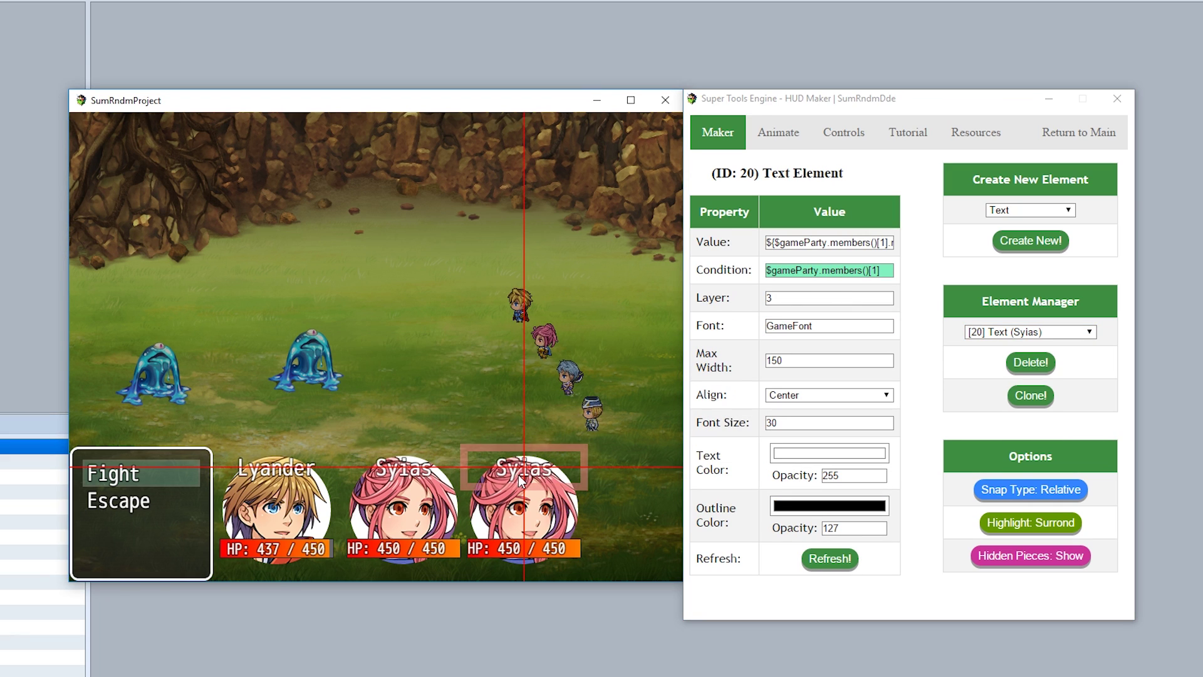
# Step: Change the third name label's Value and Condition to party member [2] so it reads Zhik
pyautogui.click(883, 243)
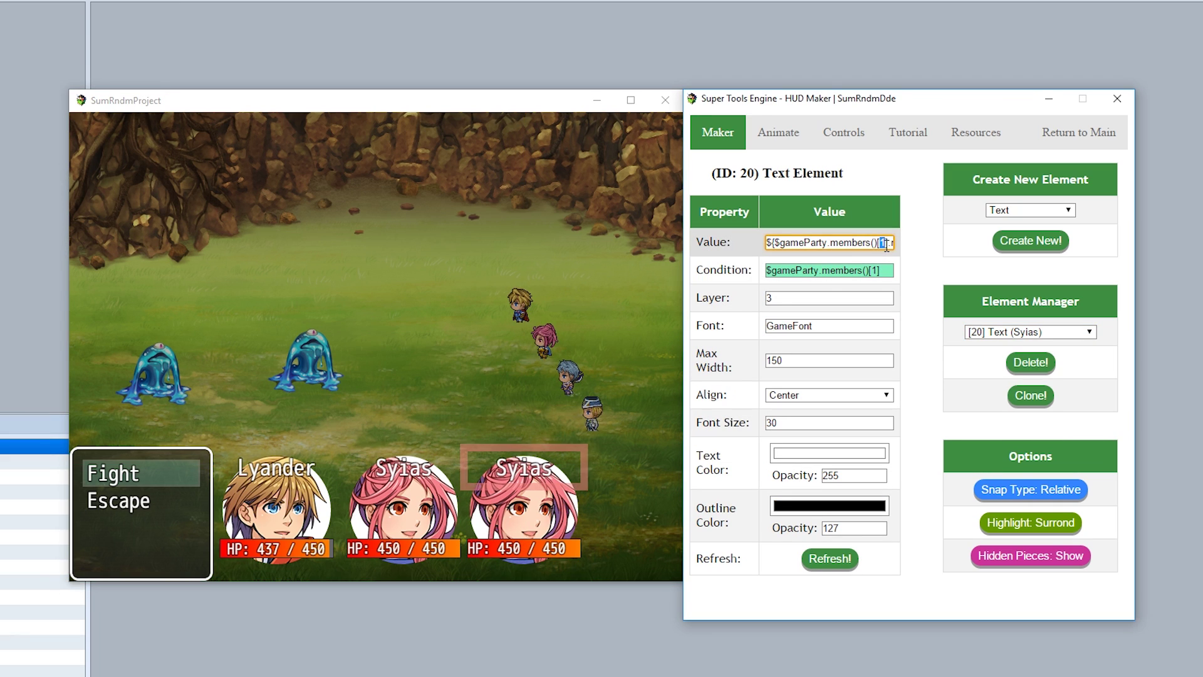
pyautogui.write('2')
pyautogui.doubleClick(873, 270)
pyautogui.write('2')
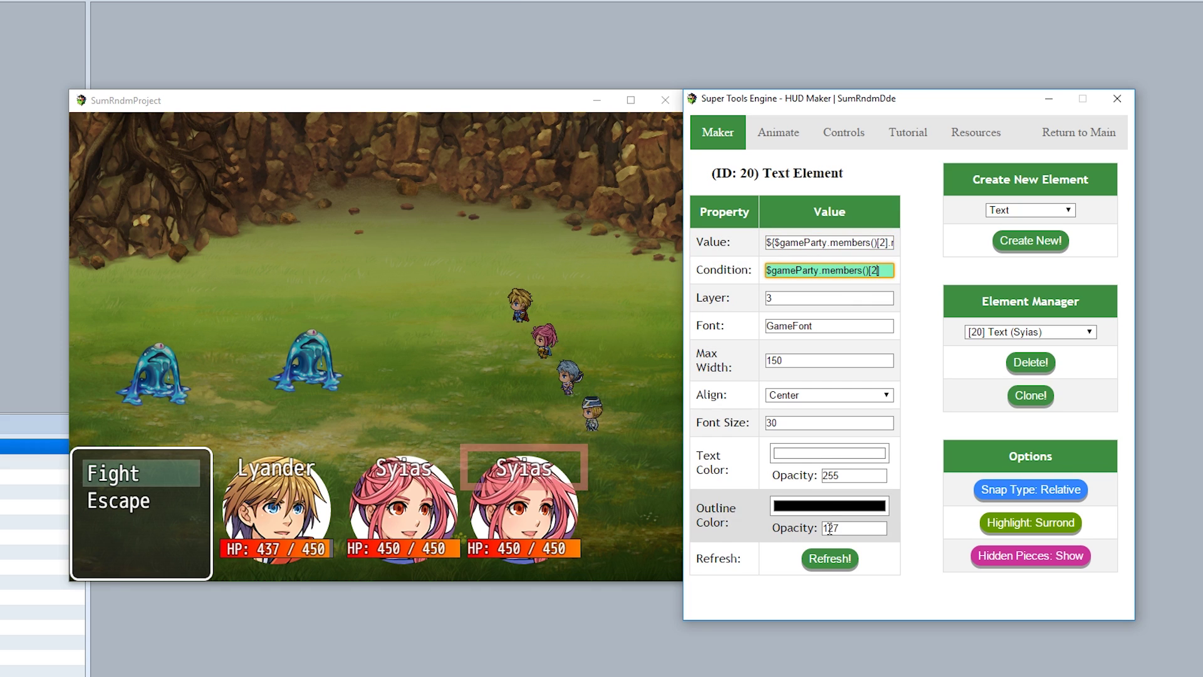
pyautogui.click(819, 560)
# Step: Point the third HP gauge's Cur. Value, Max Value and Condition at members()[2]
pyautogui.click(1028, 332)
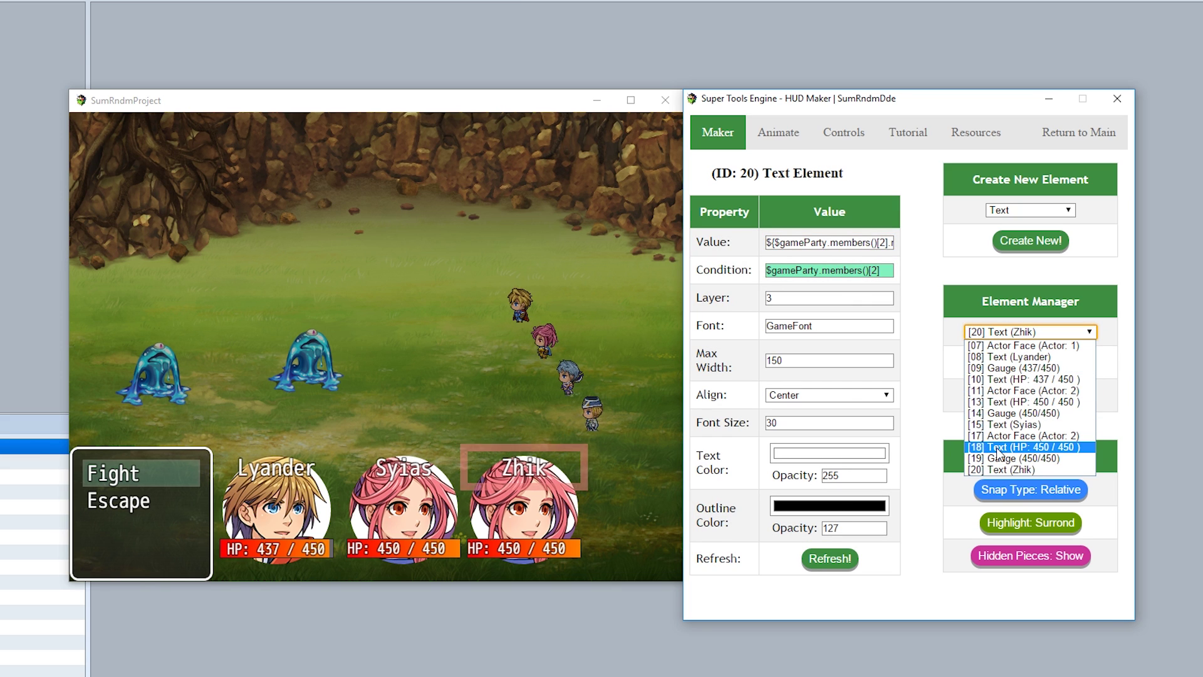
pyautogui.click(1040, 448)
pyautogui.doubleClick(873, 250)
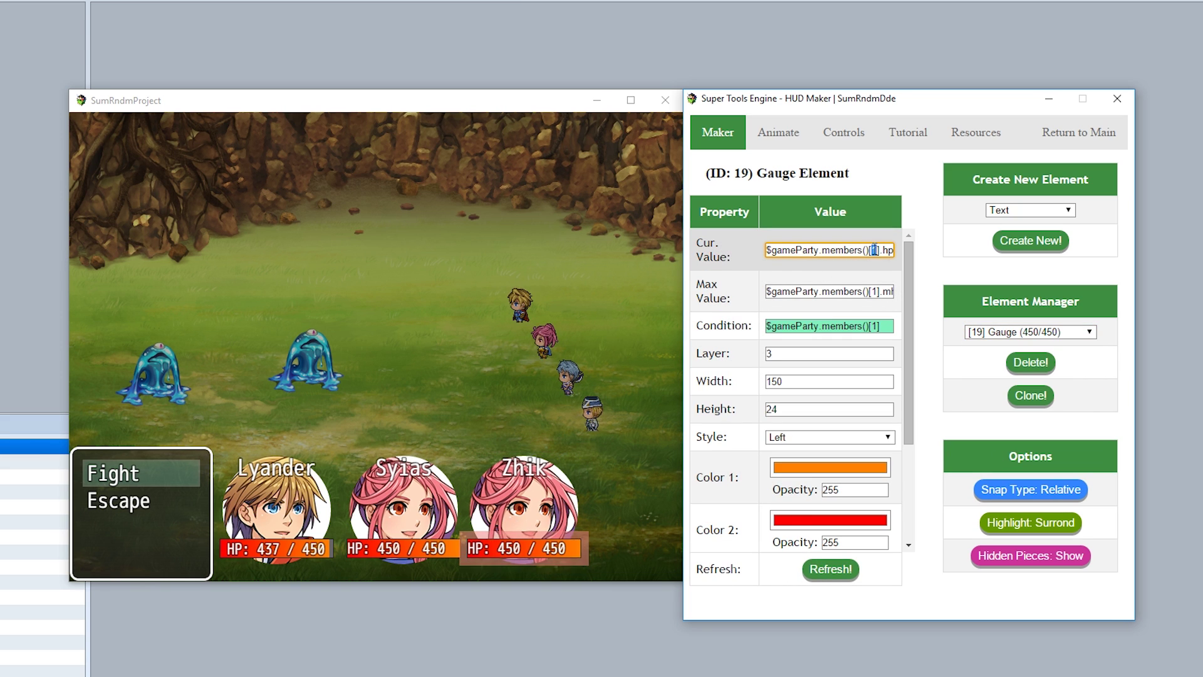
pyautogui.write('2')
pyautogui.doubleClick(873, 290)
pyautogui.write('2')
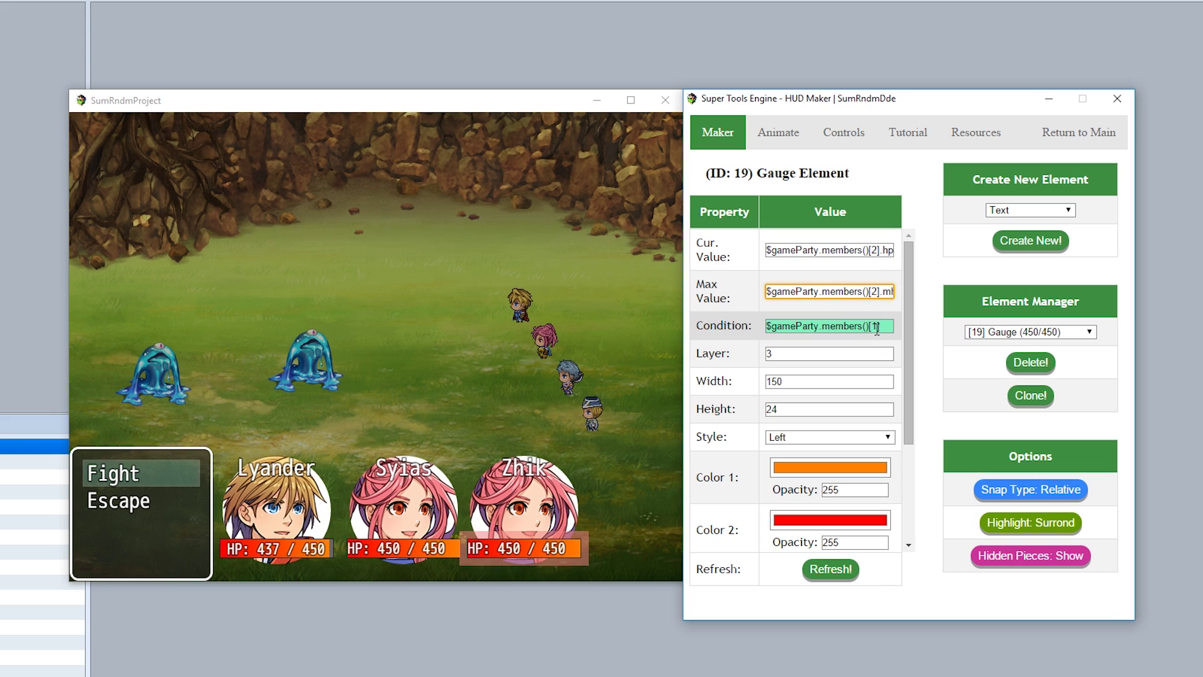
pyautogui.doubleClick(875, 326)
pyautogui.write('2')
pyautogui.click(820, 570)
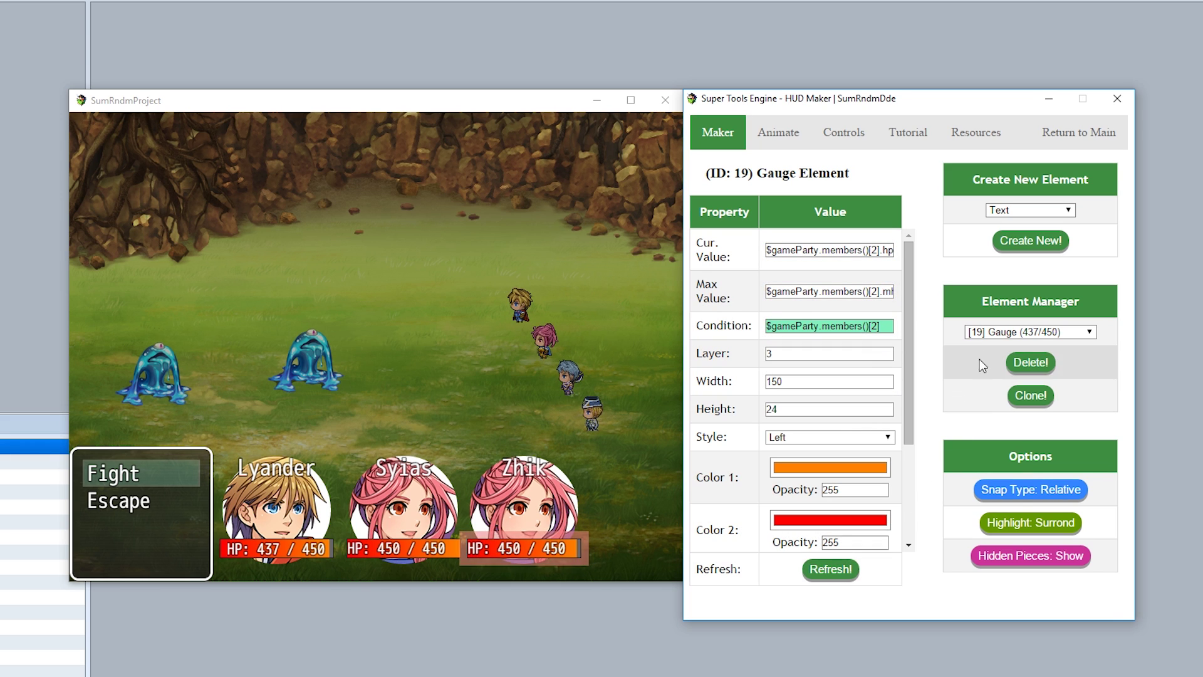
# Step: Retarget the third slot's HP text element to party member [2]
pyautogui.click(993, 332)
pyautogui.click(1002, 449)
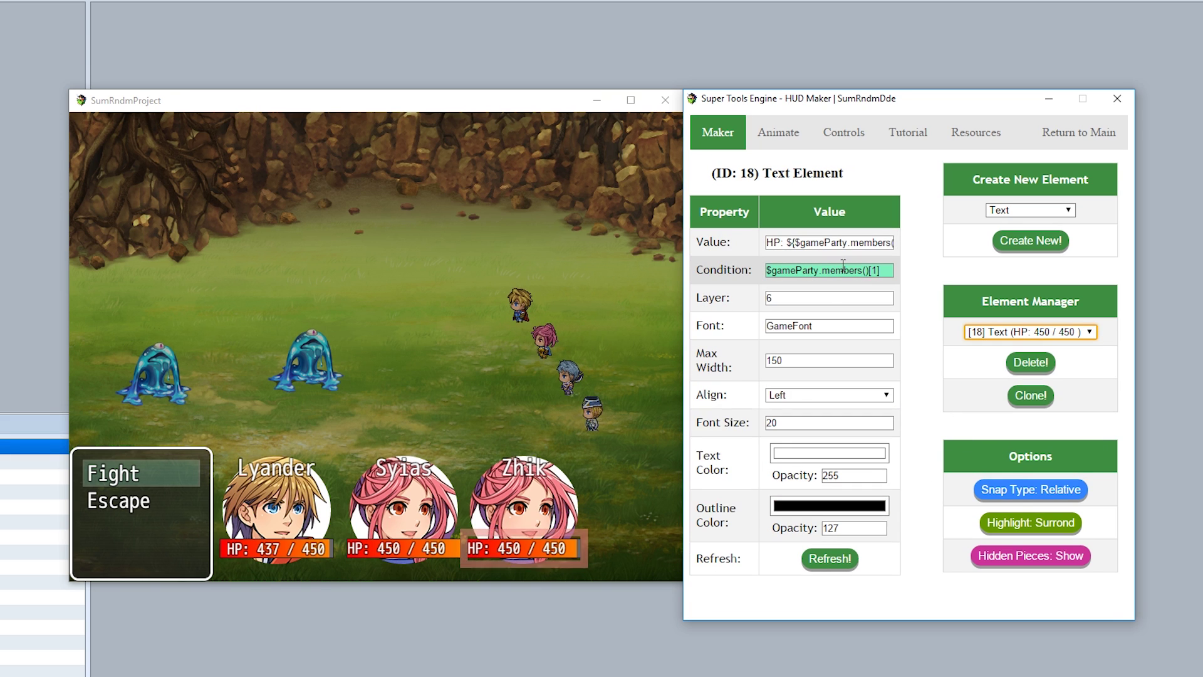
pyautogui.write('2')
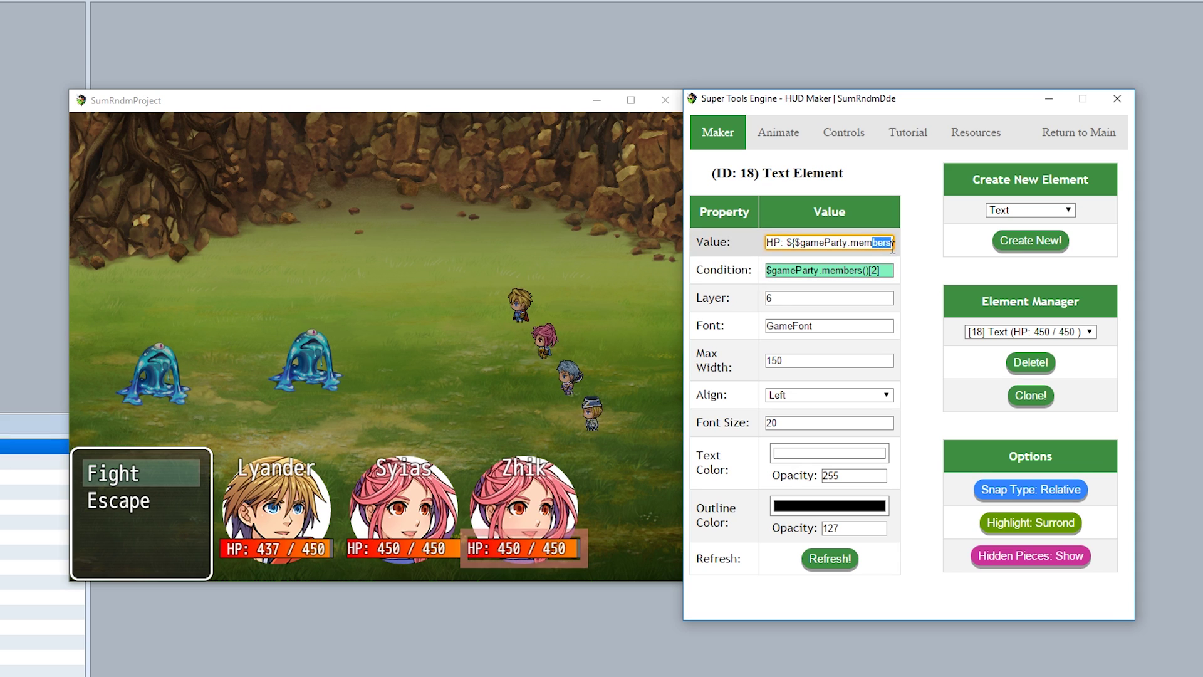
pyautogui.moveTo(895, 244)
pyautogui.mouseDown()
pyautogui.moveTo(808, 249)
pyautogui.moveTo(885, 249)
pyautogui.mouseUp()
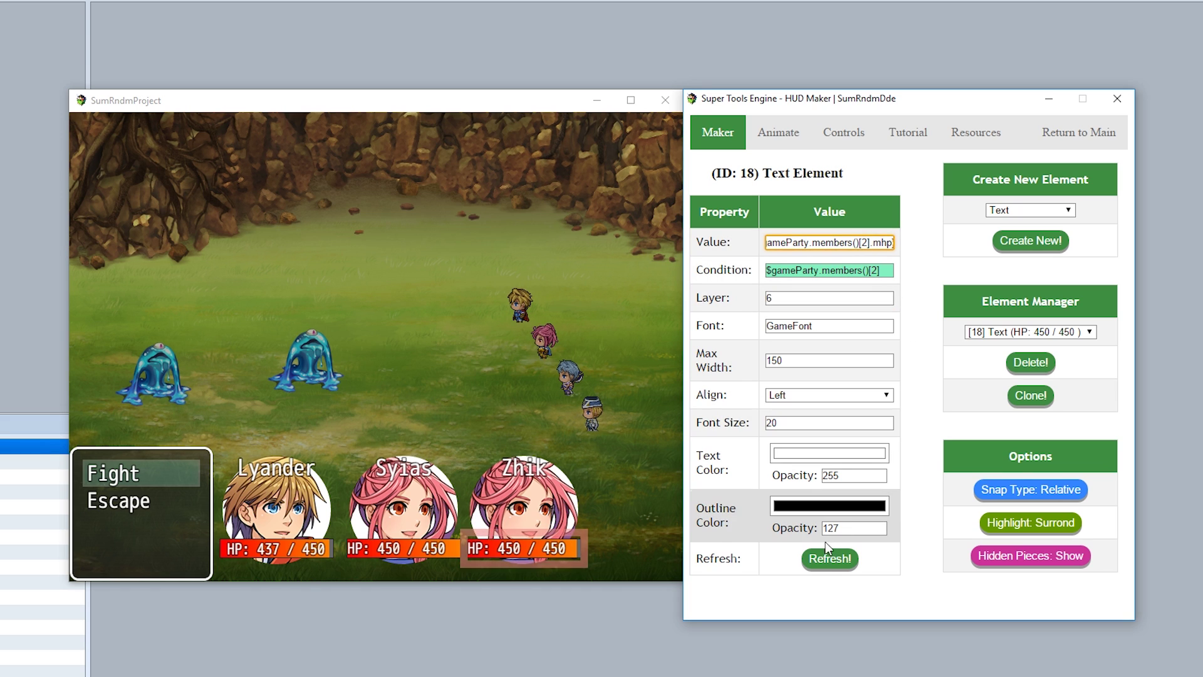
# Step: Set the third face's Actor ID to party member [2] and refresh it
pyautogui.click(1030, 332)
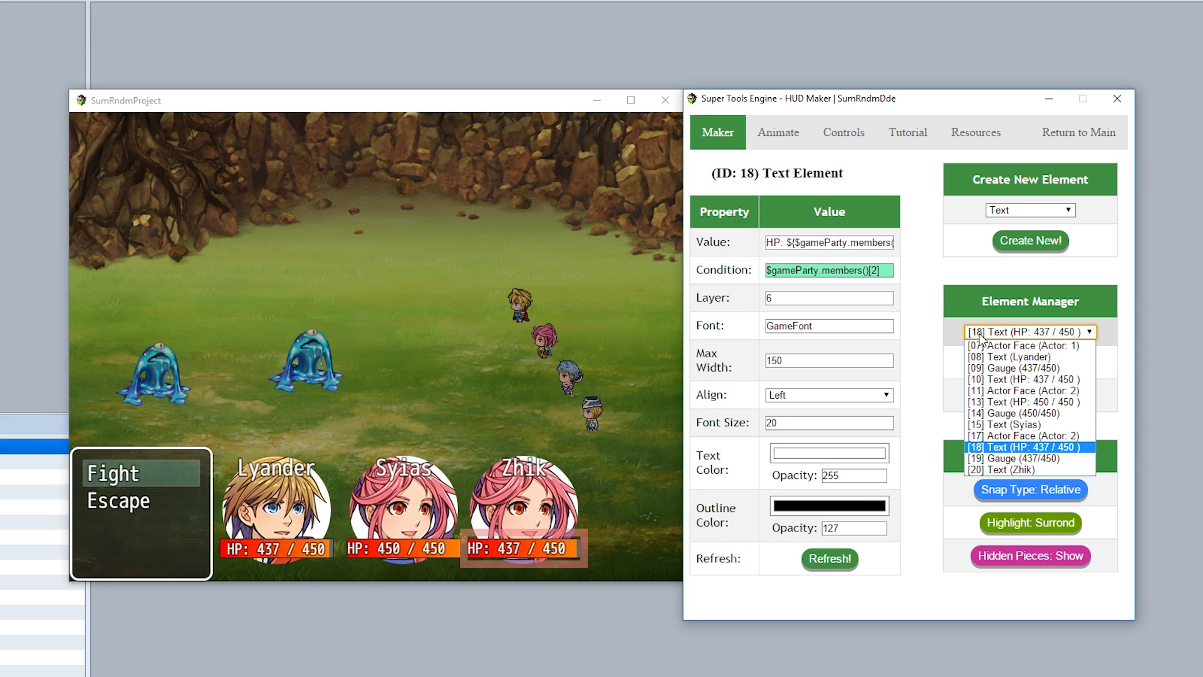
pyautogui.click(1028, 440)
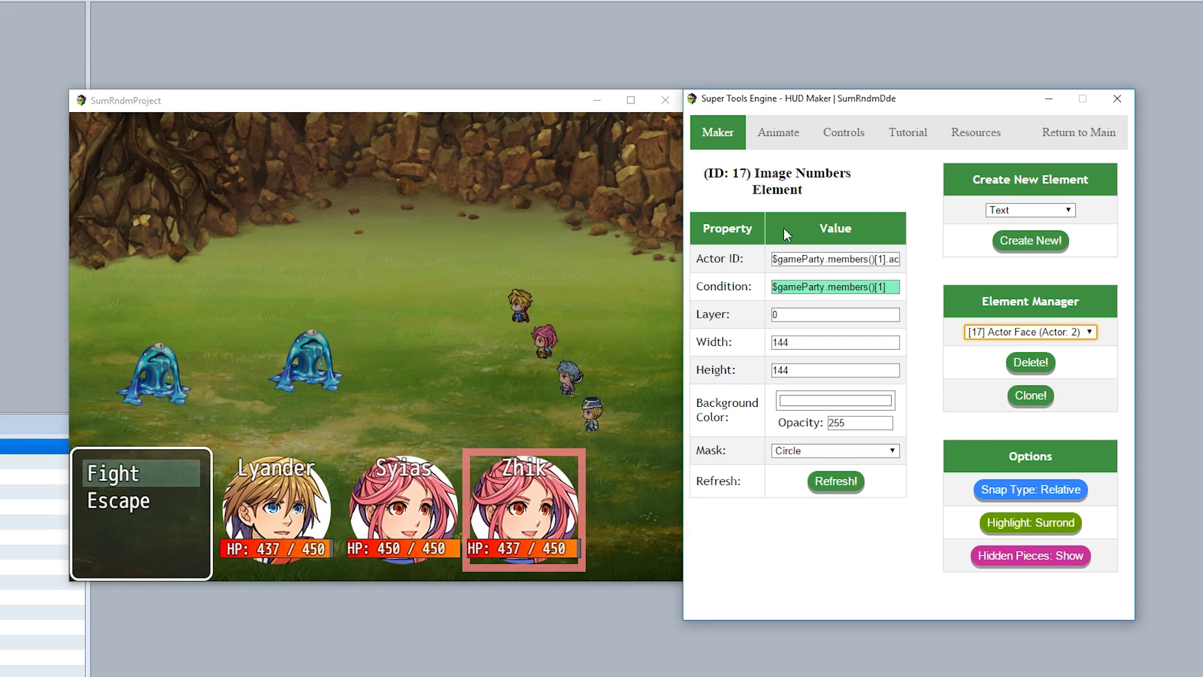
pyautogui.doubleClick(880, 259)
pyautogui.write('2')
pyautogui.write('2')
pyautogui.click(816, 481)
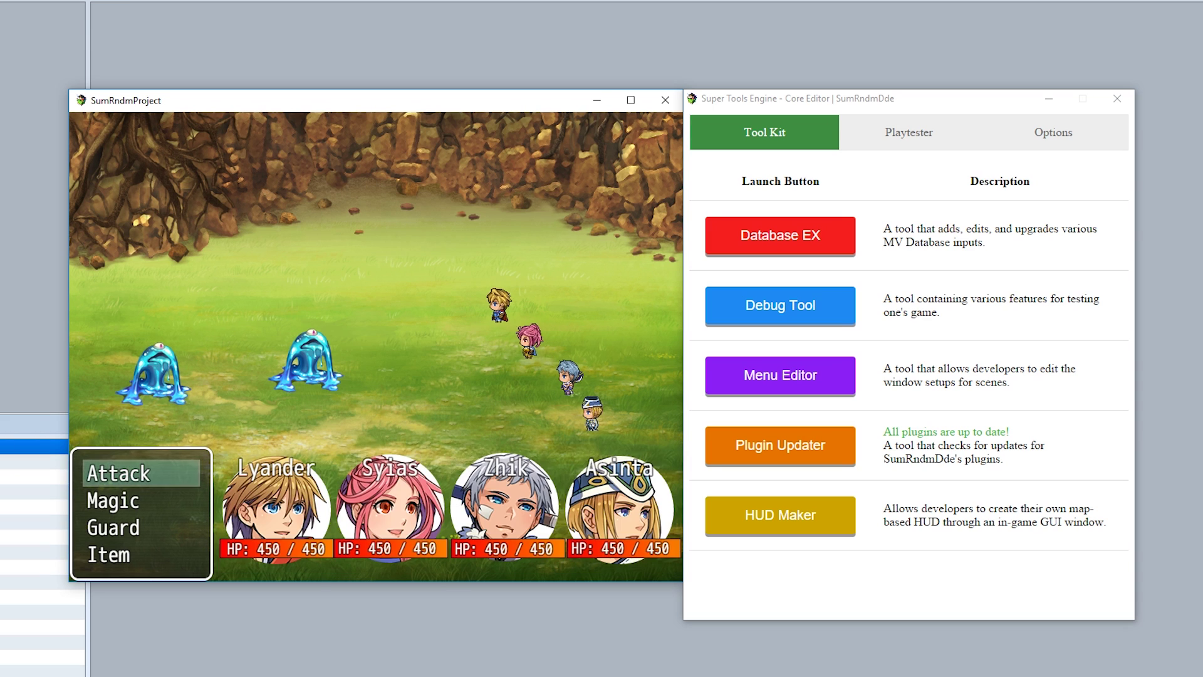
# Step: Confirm Attack on a slime and let the battle turn resolve
pyautogui.press('Return')
pyautogui.press('Return')
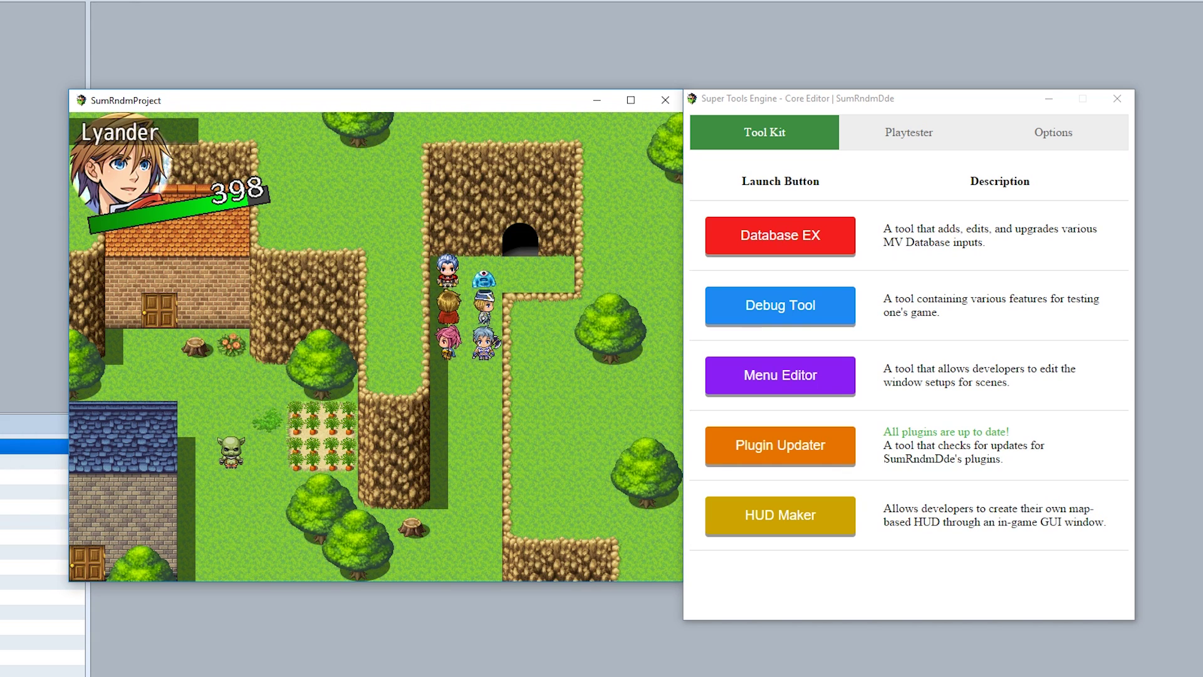
# Step: Dismiss the Removed members message, enter the slime battle and cast Spark on Slime A
pyautogui.press('Return')
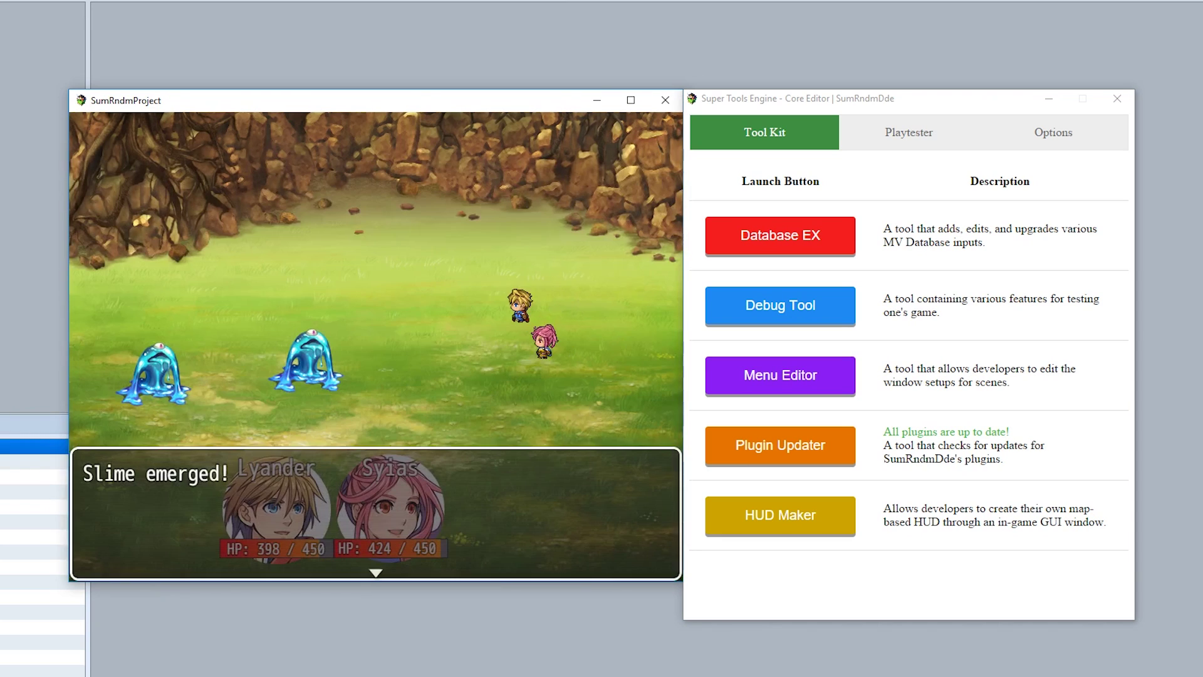
pyautogui.press('Return')
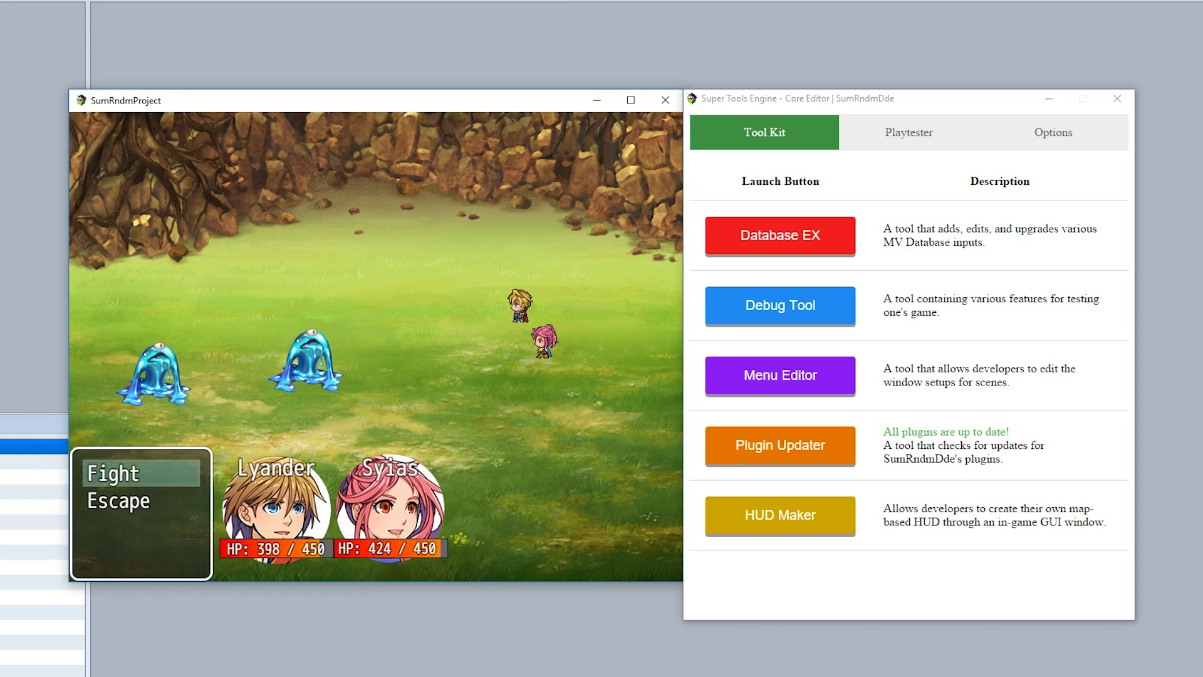
pyautogui.press('Return')
pyautogui.press('Down')
pyautogui.press('Down')
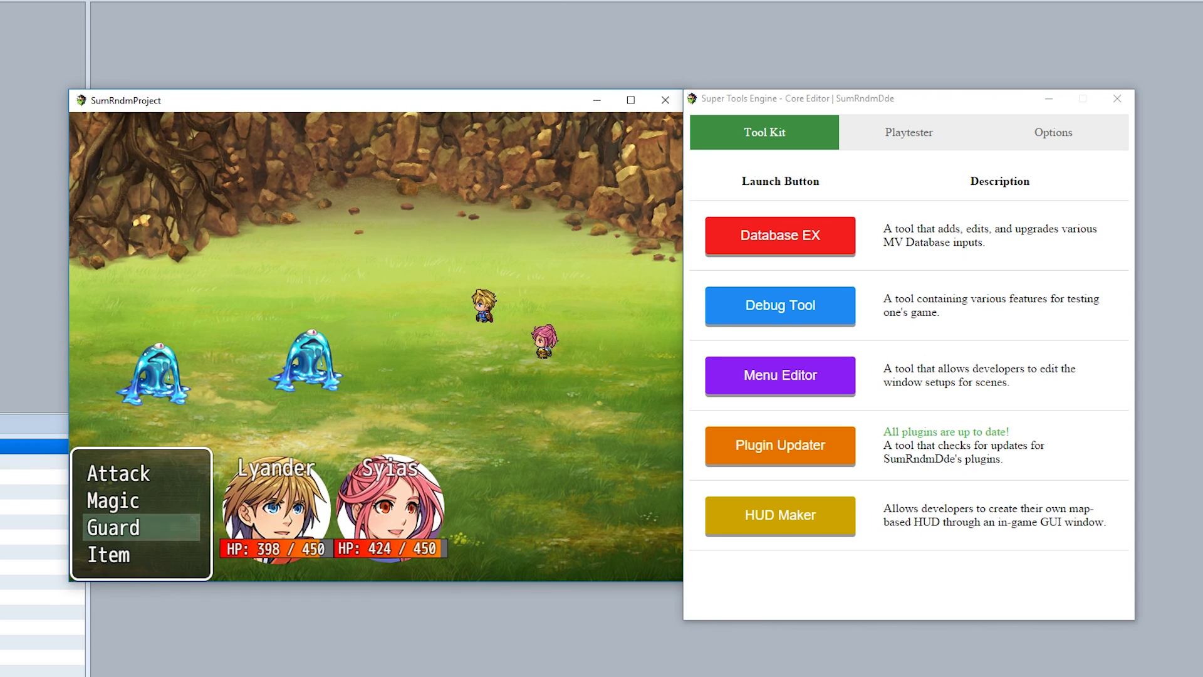
pyautogui.press('Up')
pyautogui.press('Return')
pyautogui.press('Right')
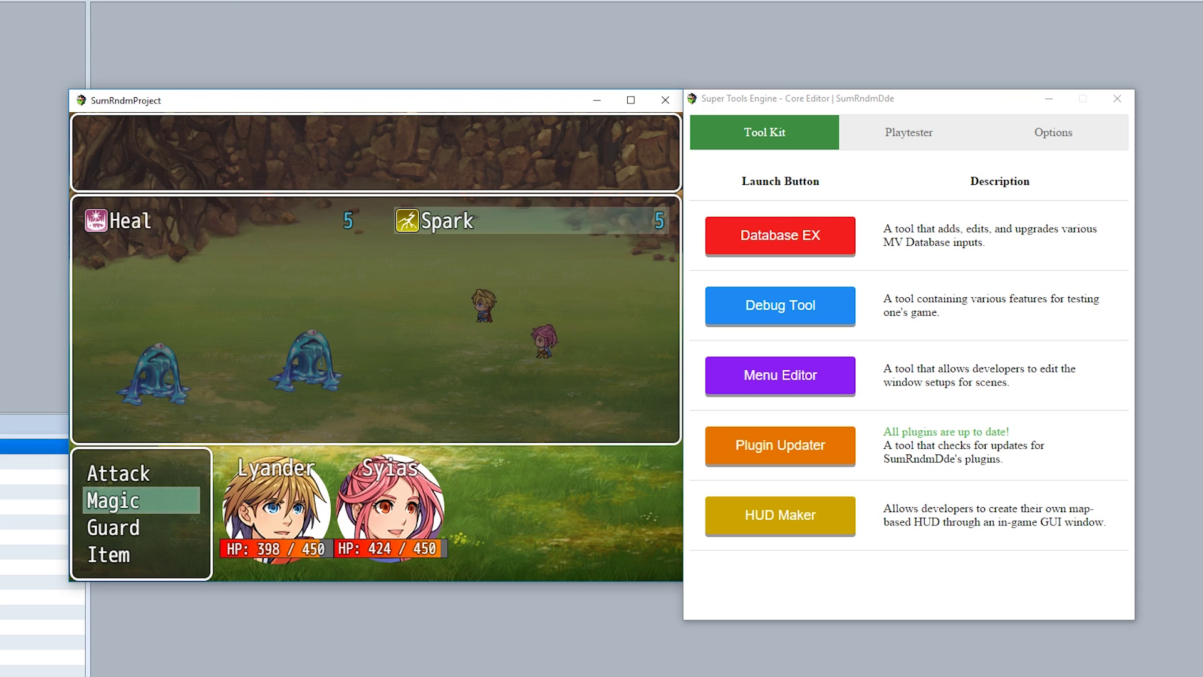
pyautogui.press('Return')
pyautogui.press('Return')
pyautogui.press('Return')
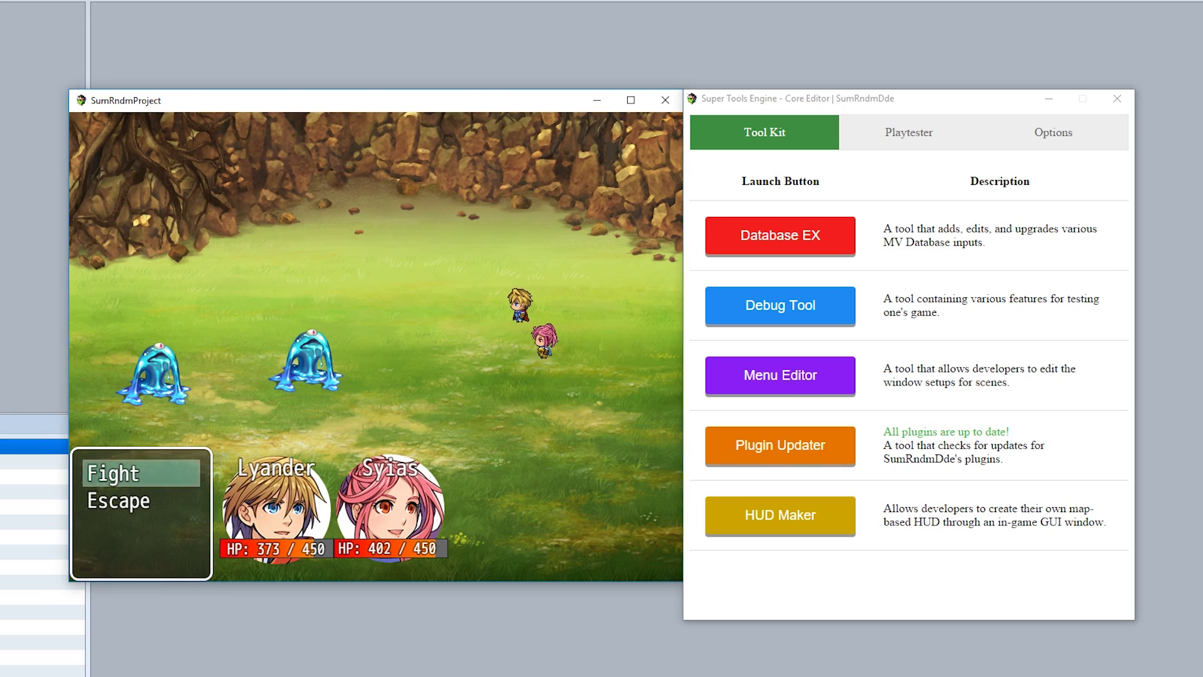
# Step: Choose Escape to flee the two-member slime battle
pyautogui.press('Return')
pyautogui.press('Return')
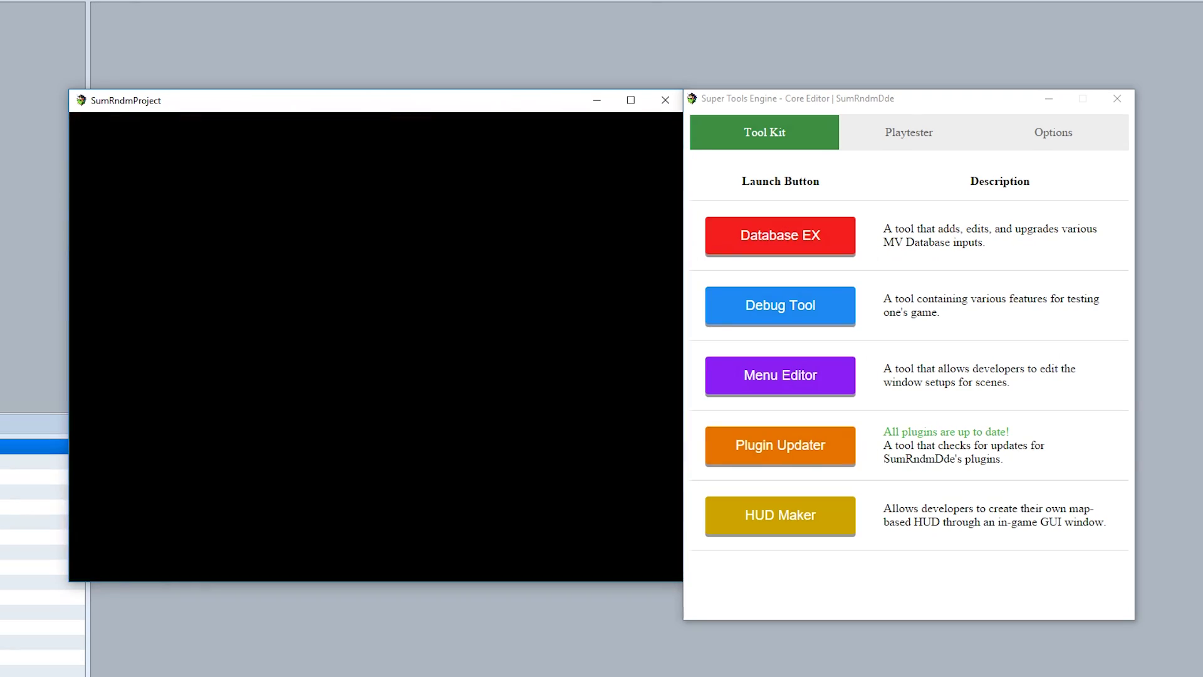